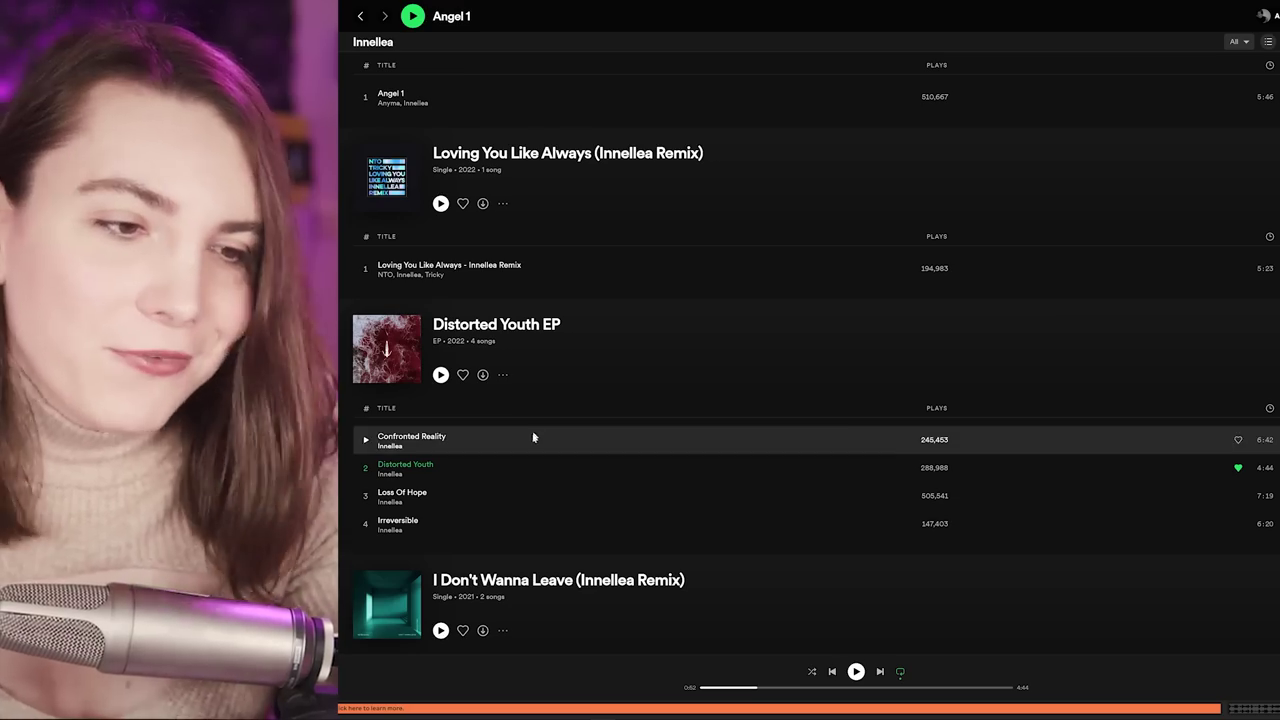
# Step: Start playing the Distorted Youth track in Spotify
pyautogui.click(857, 674)
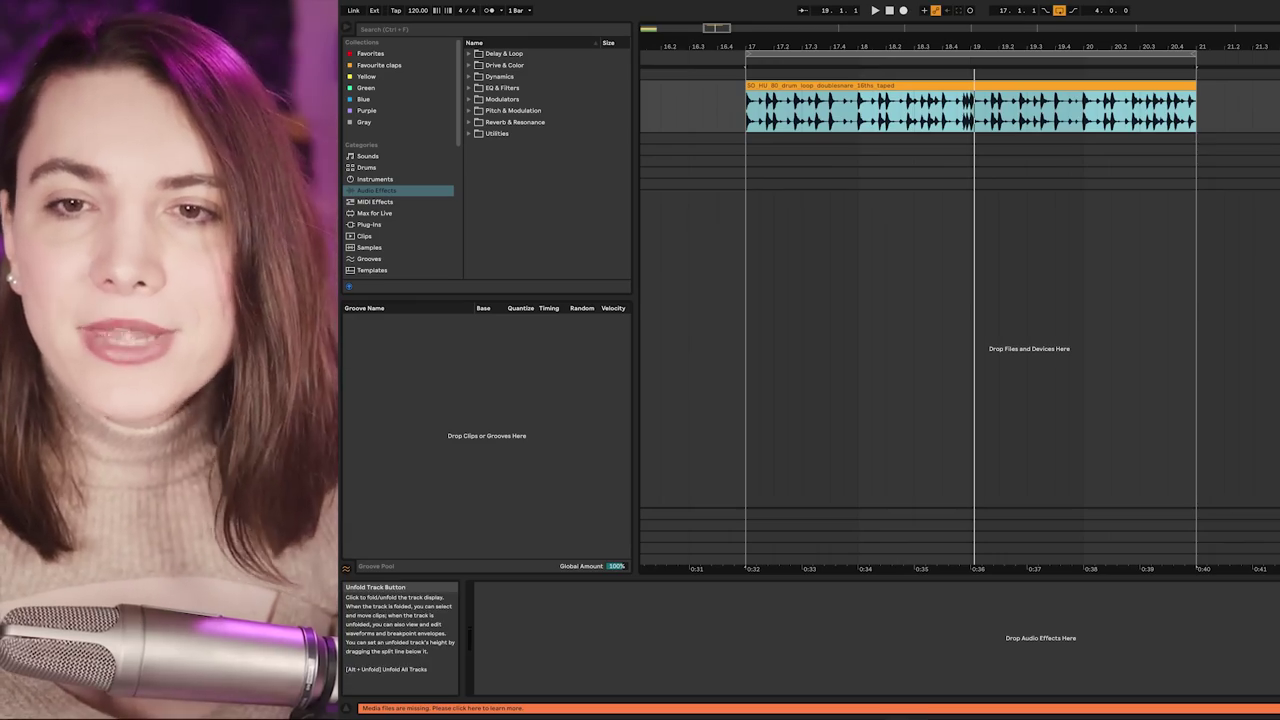
# Step: Load Kick Analog 2 onto pad C1 and load Rim Ania into the Drum Rack
pyautogui.scroll(-5, 460, 184)
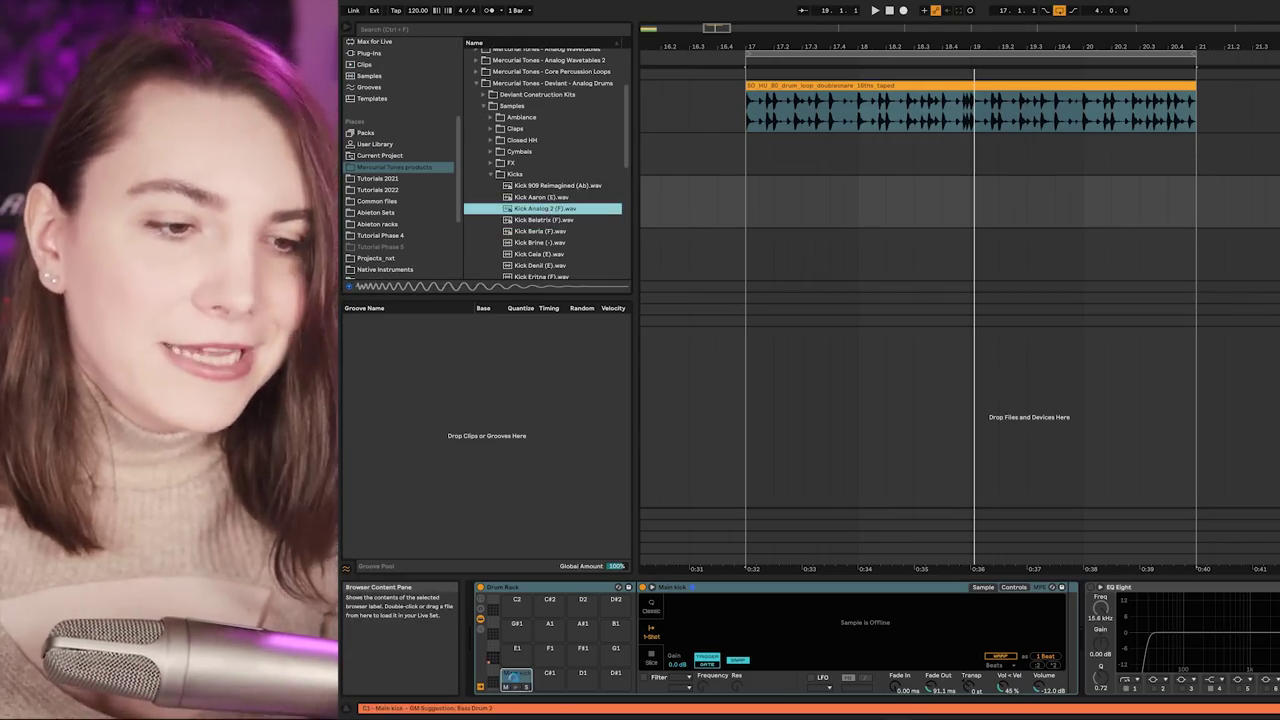
pyautogui.moveTo(513, 677); pyautogui.dragTo(515, 680)
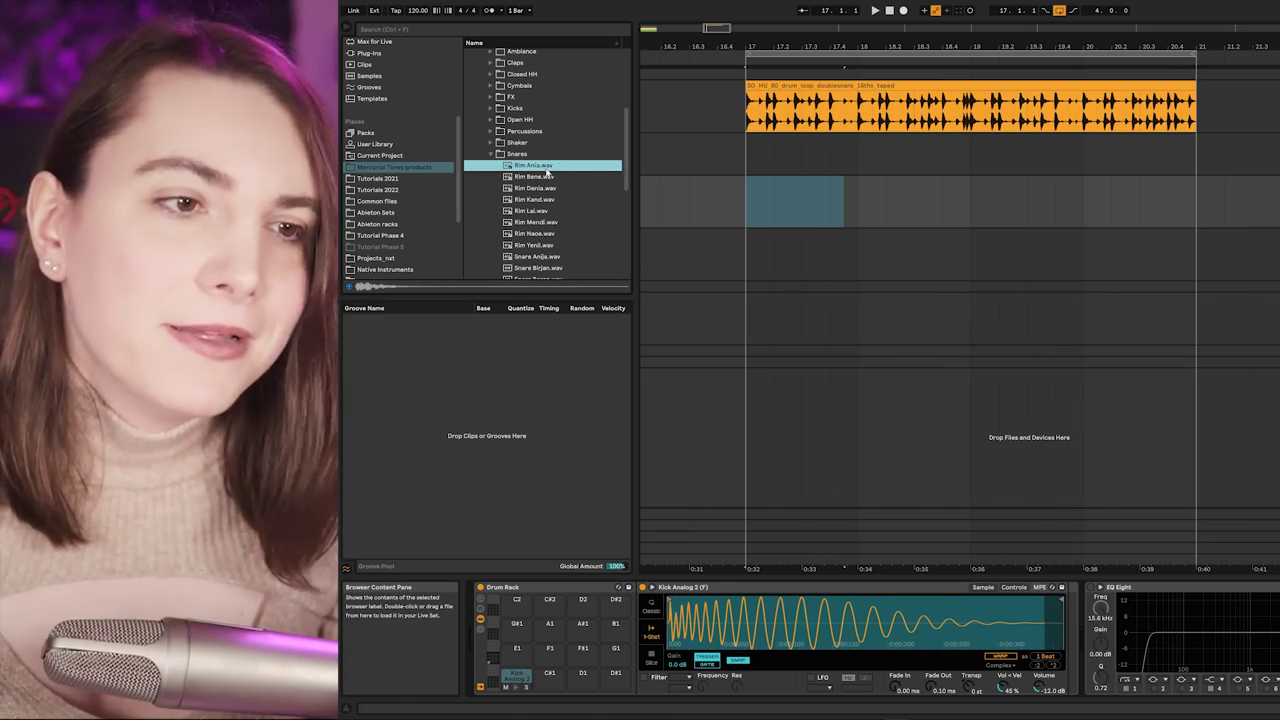
pyautogui.doubleClick(548, 168)
# Step: Audition snares, then put Snare Eria on pad C#1 and Snare Birjan on D1
pyautogui.scroll(-3, 548, 200)
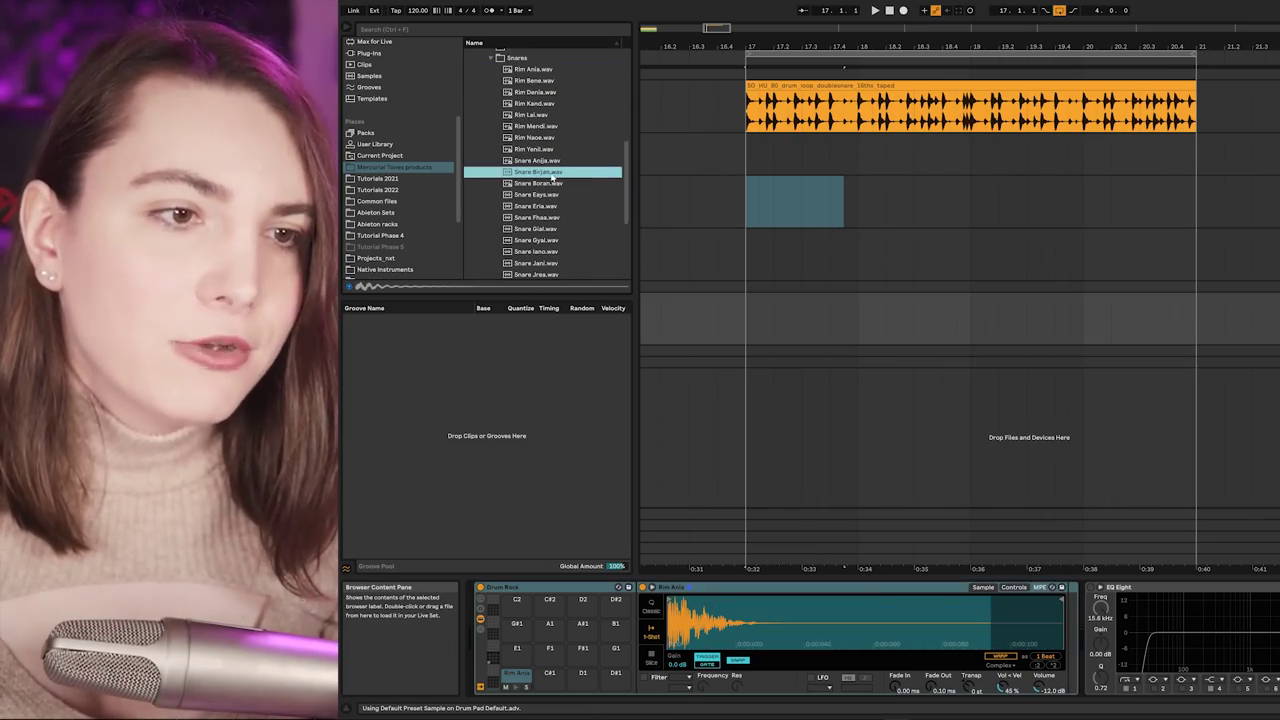
pyautogui.click(537, 216)
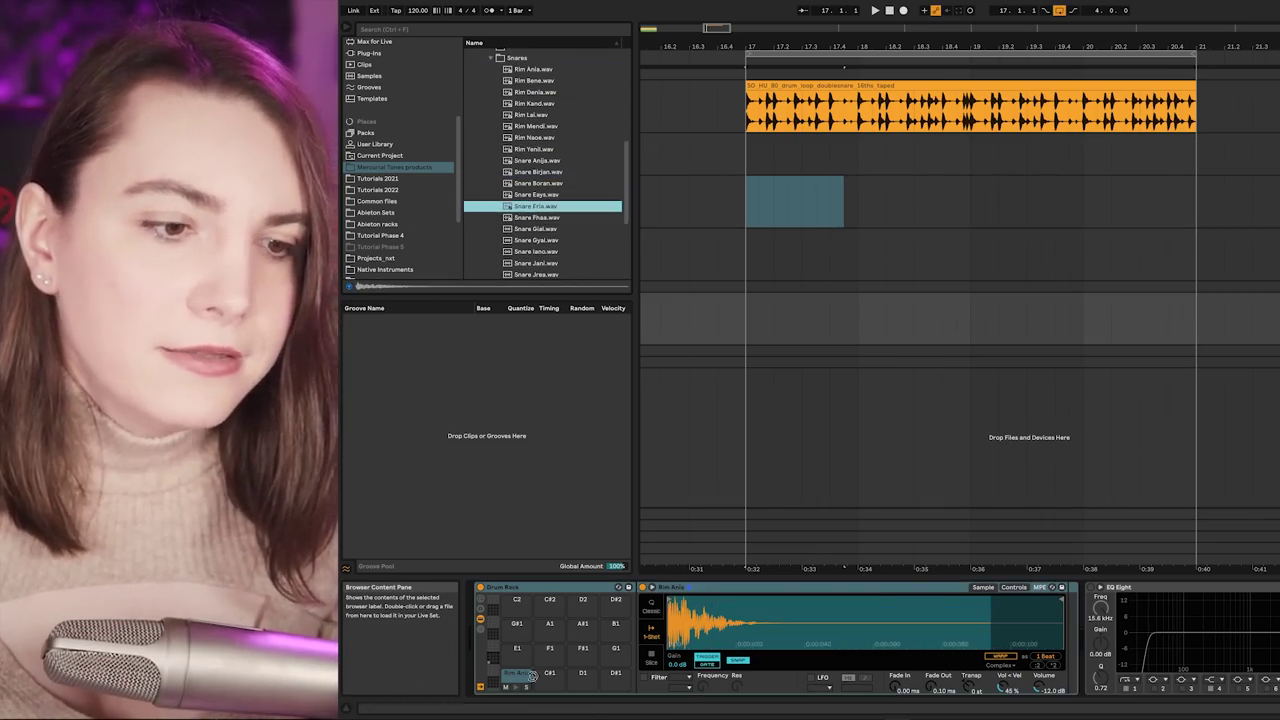
pyautogui.moveTo(533, 676); pyautogui.dragTo(545, 676)
pyautogui.click(545, 172)
pyautogui.moveTo(546, 180); pyautogui.dragTo(583, 672)
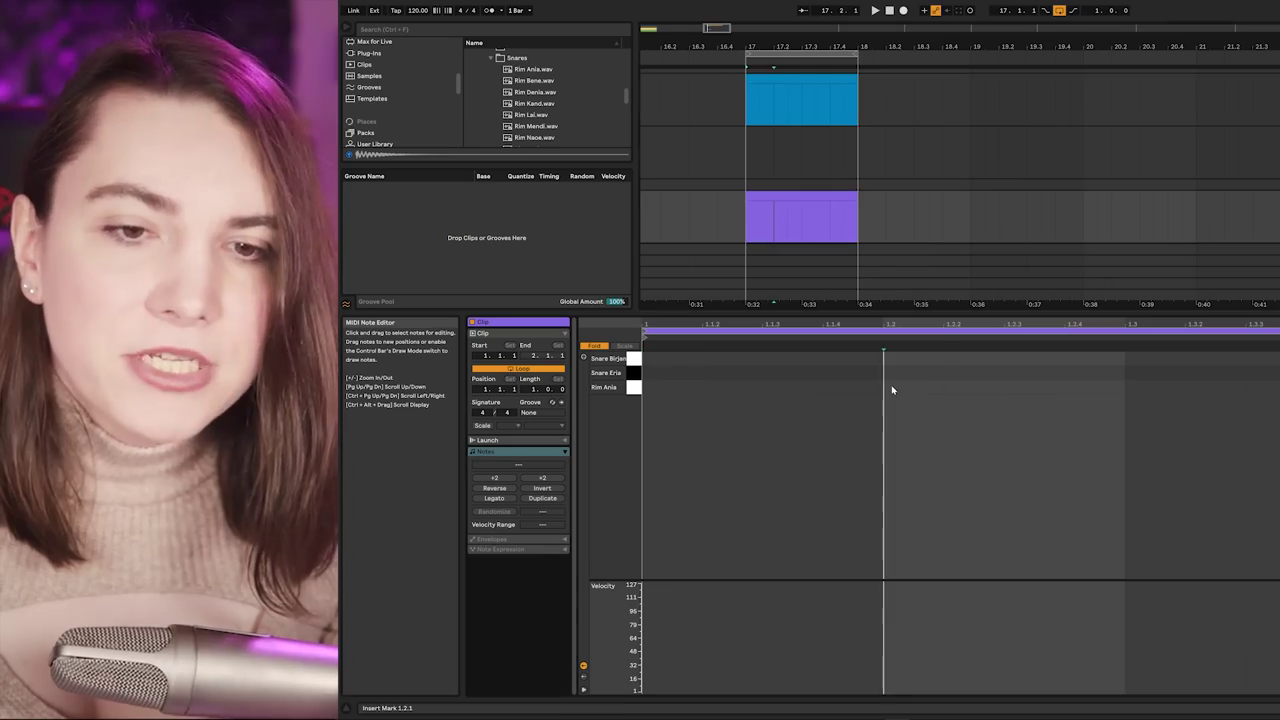
# Step: Add a Rim Ania note in a new clip and an extra kick note later in the bar
pyautogui.doubleClick(888, 387)
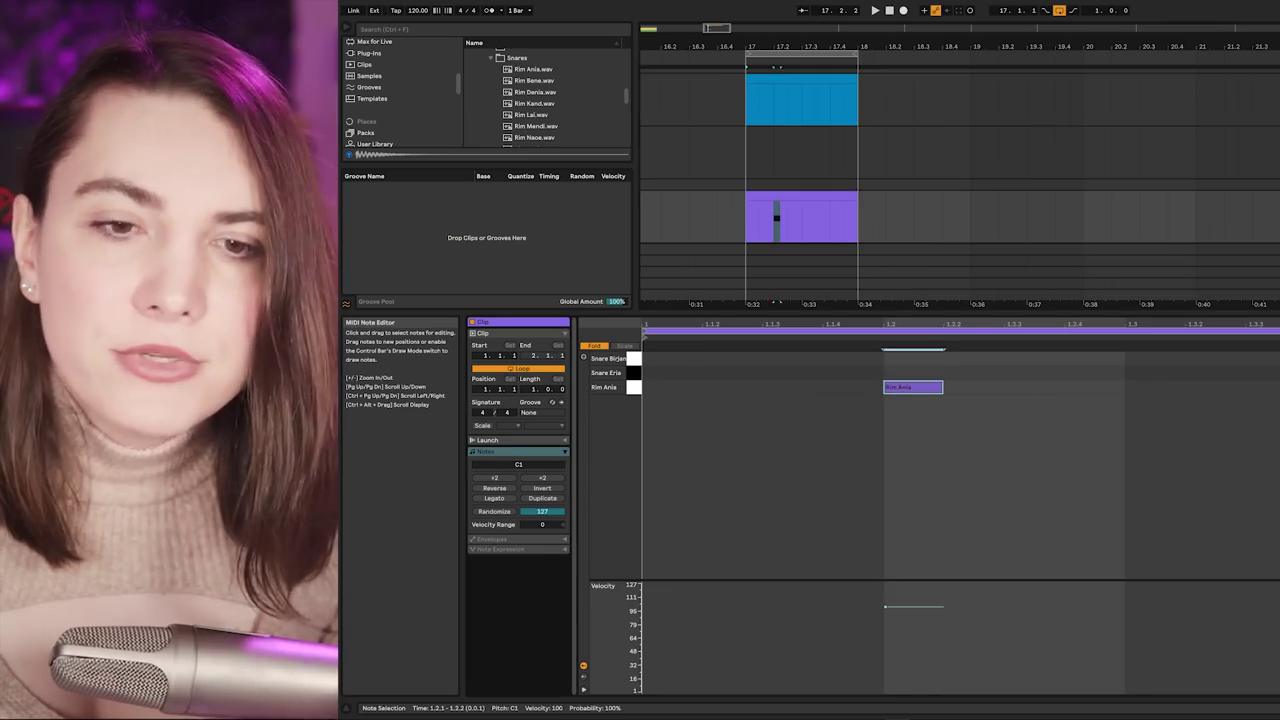
pyautogui.press('space')
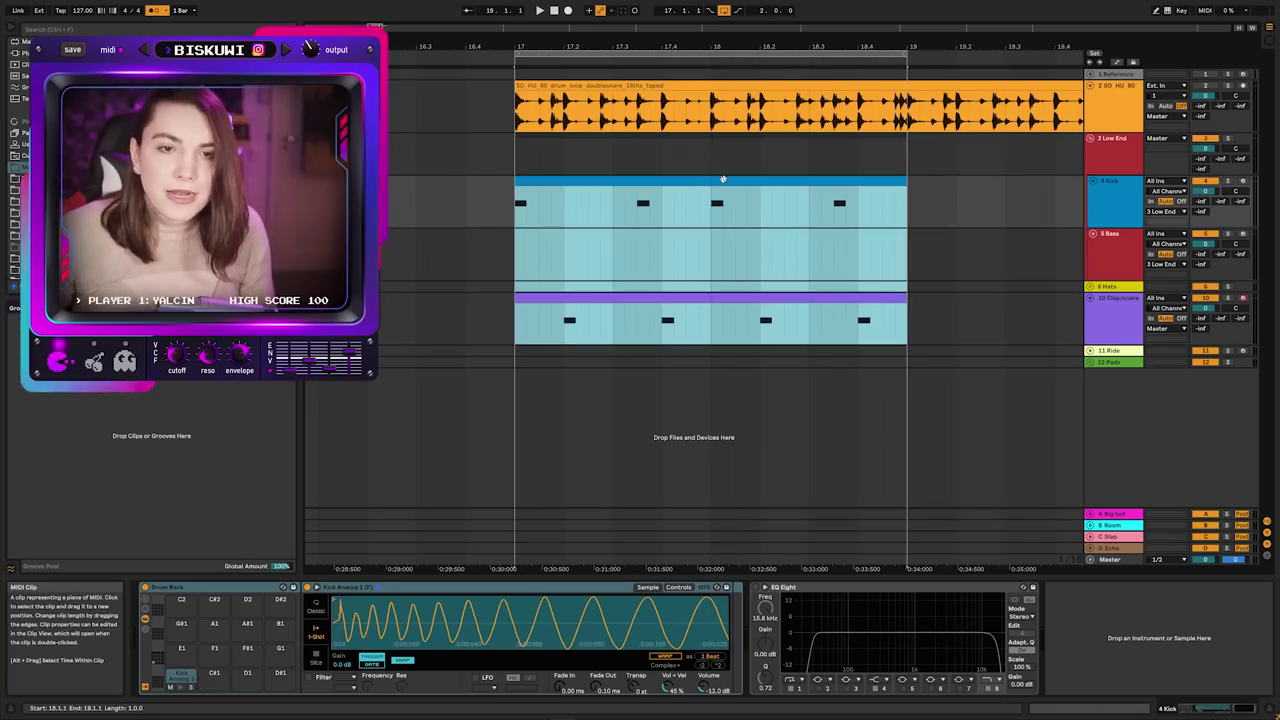
pyautogui.click(715, 179)
pyautogui.doubleClick(725, 254)
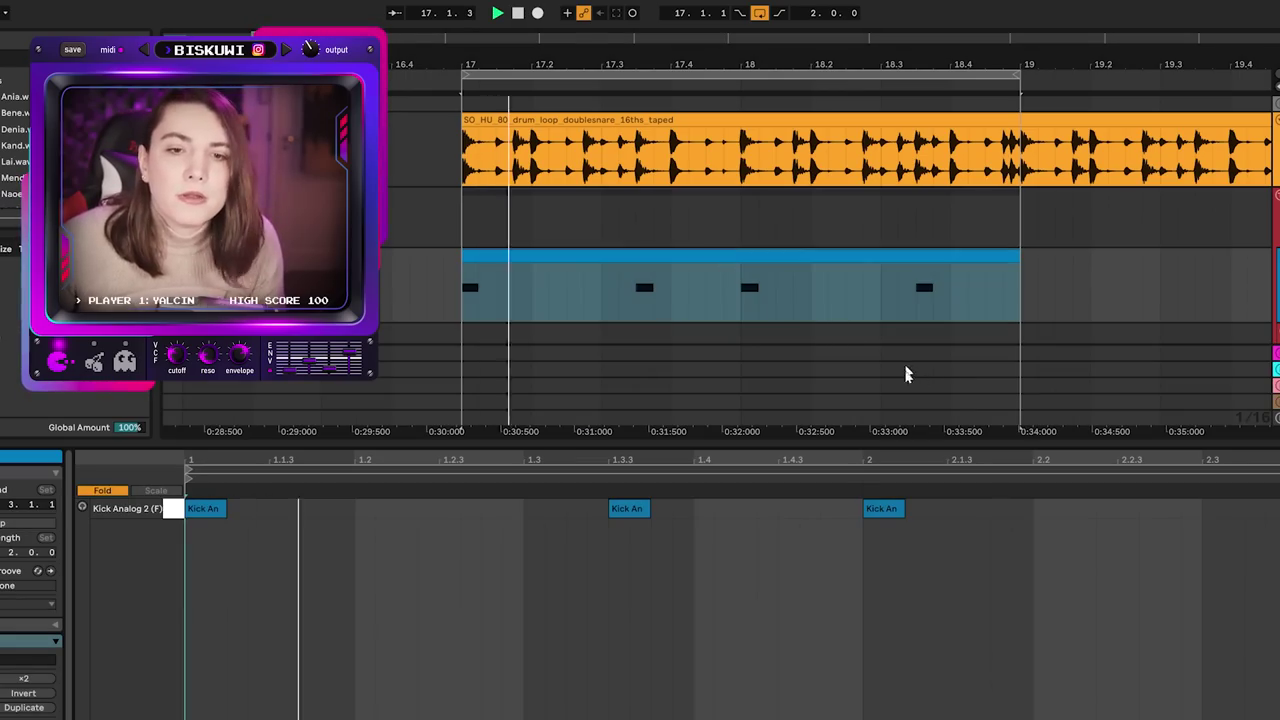
pyautogui.doubleClick(966, 510)
pyautogui.moveTo(966, 510); pyautogui.dragTo(1010, 510)
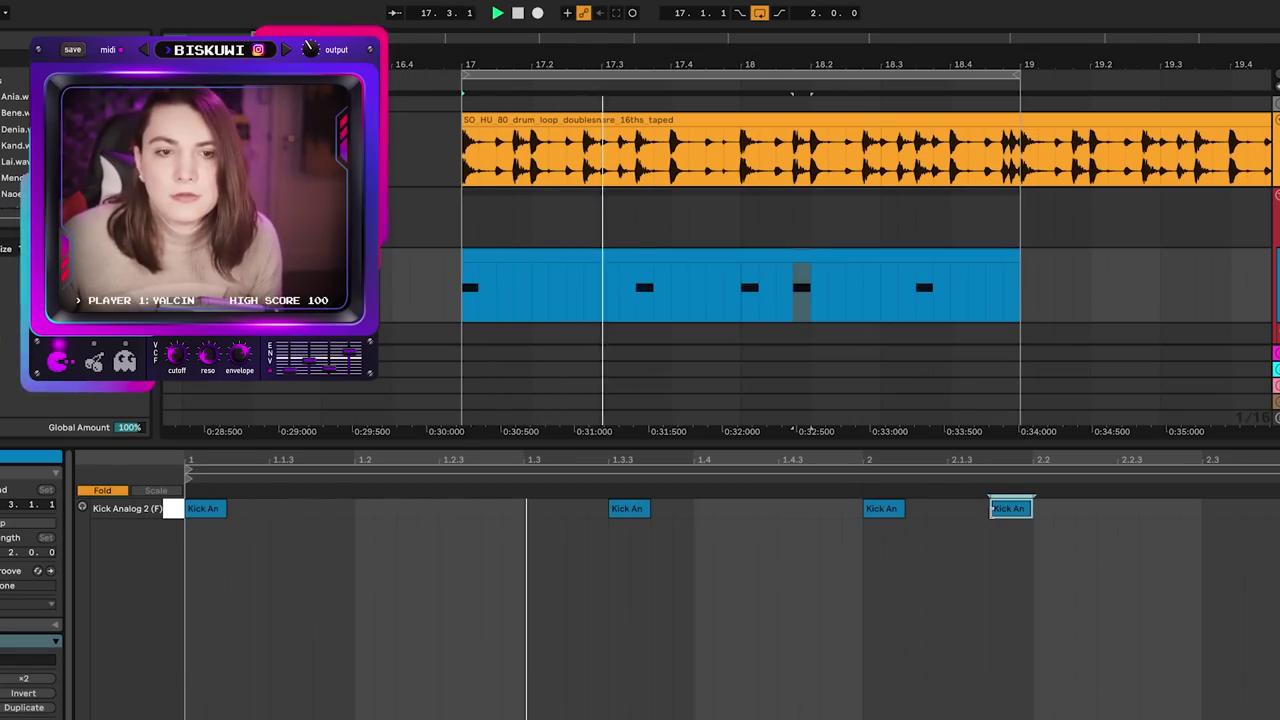
pyautogui.hotkey('ctrl', 'alt', 'l')
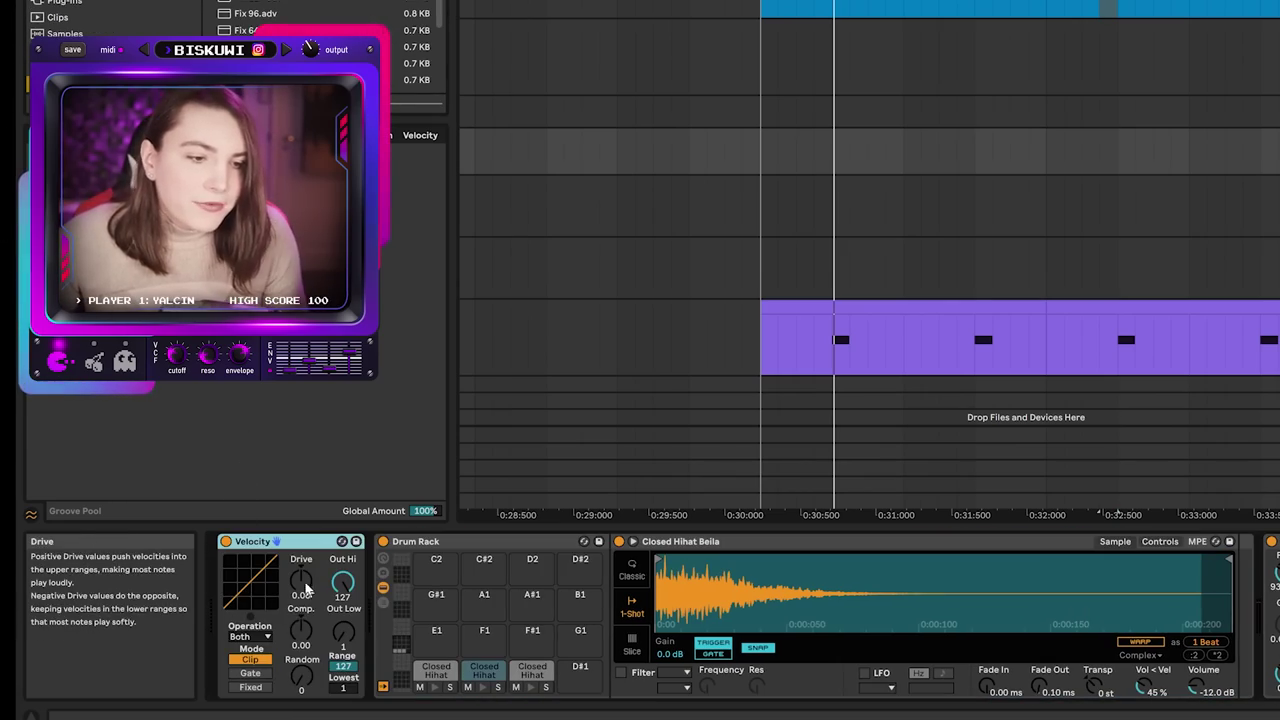
# Step: Set the hats' Velocity Random to 16 and show Simpler's controls while replaying the drums
pyautogui.moveTo(301, 677); pyautogui.dragTo(301, 661)
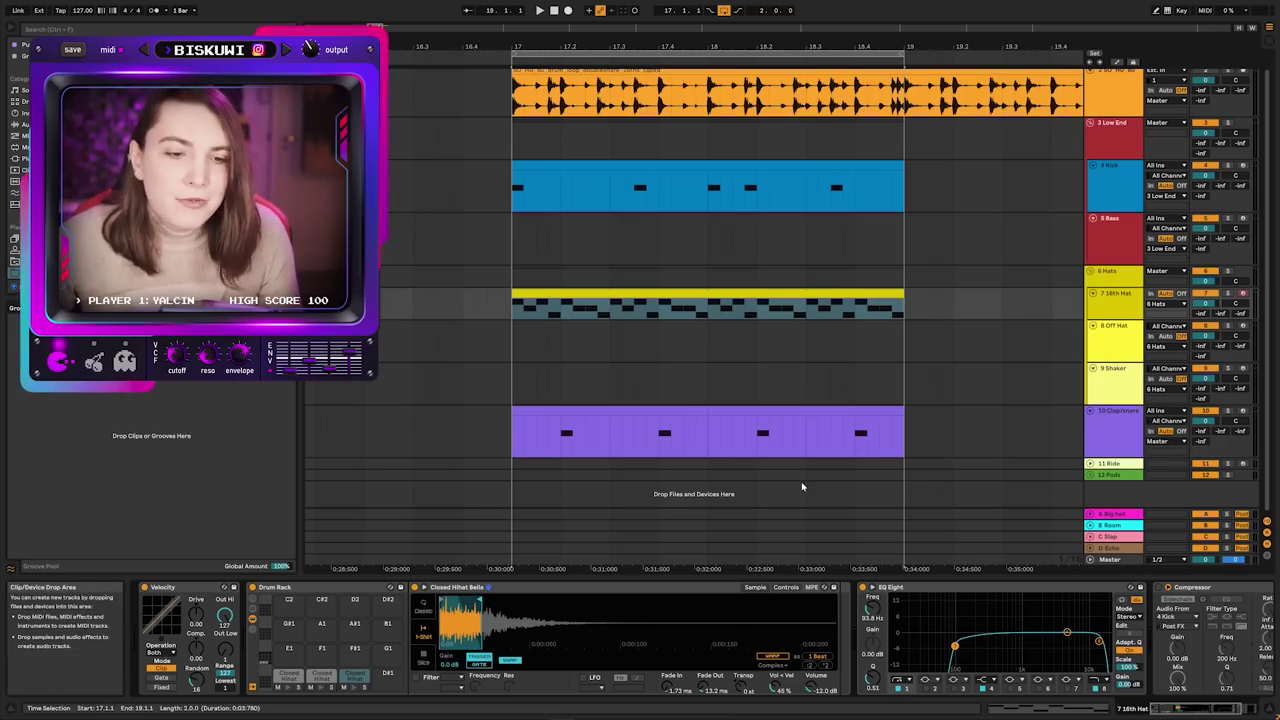
pyautogui.press('space')
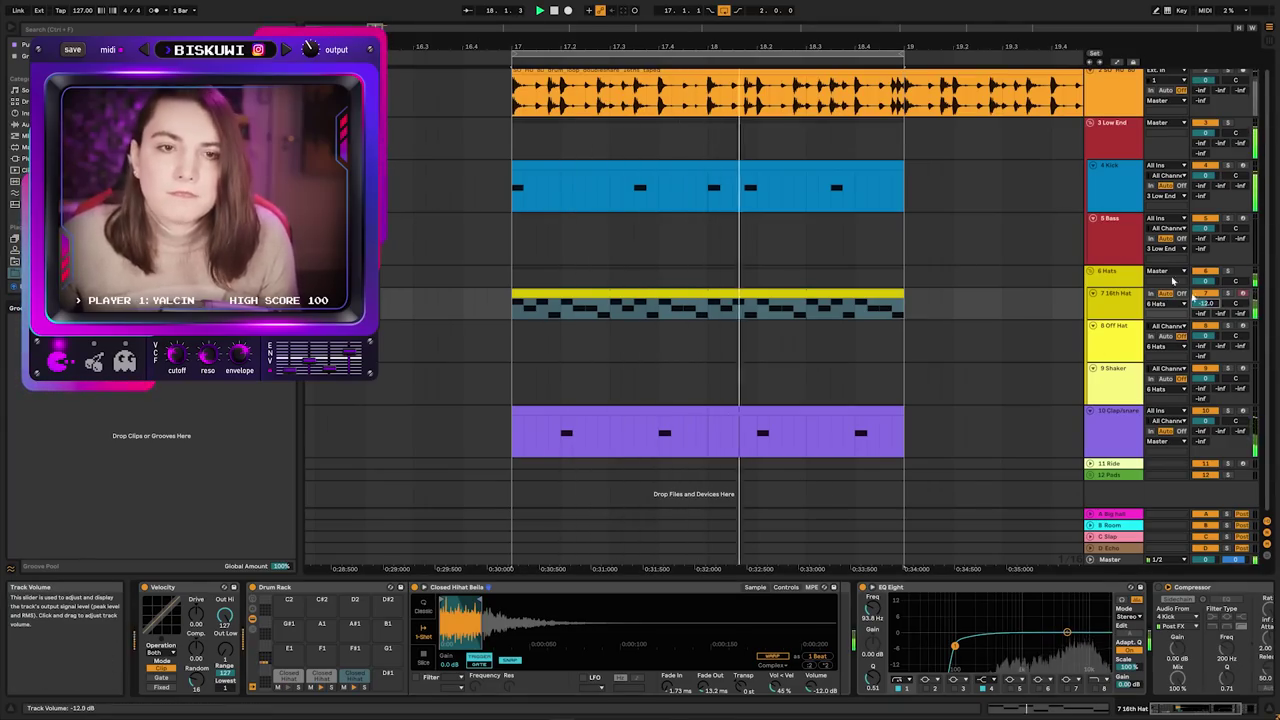
pyautogui.scroll(-2, 453, 567)
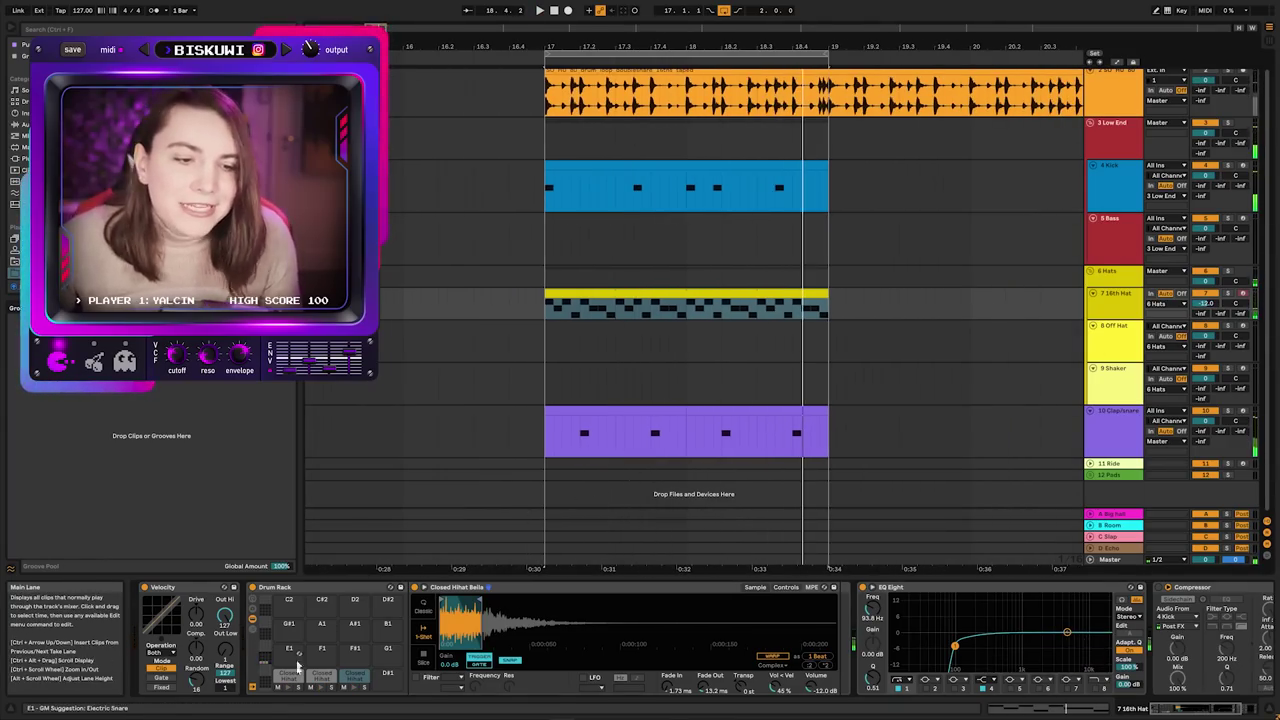
pyautogui.click(785, 587)
pyautogui.press('space')
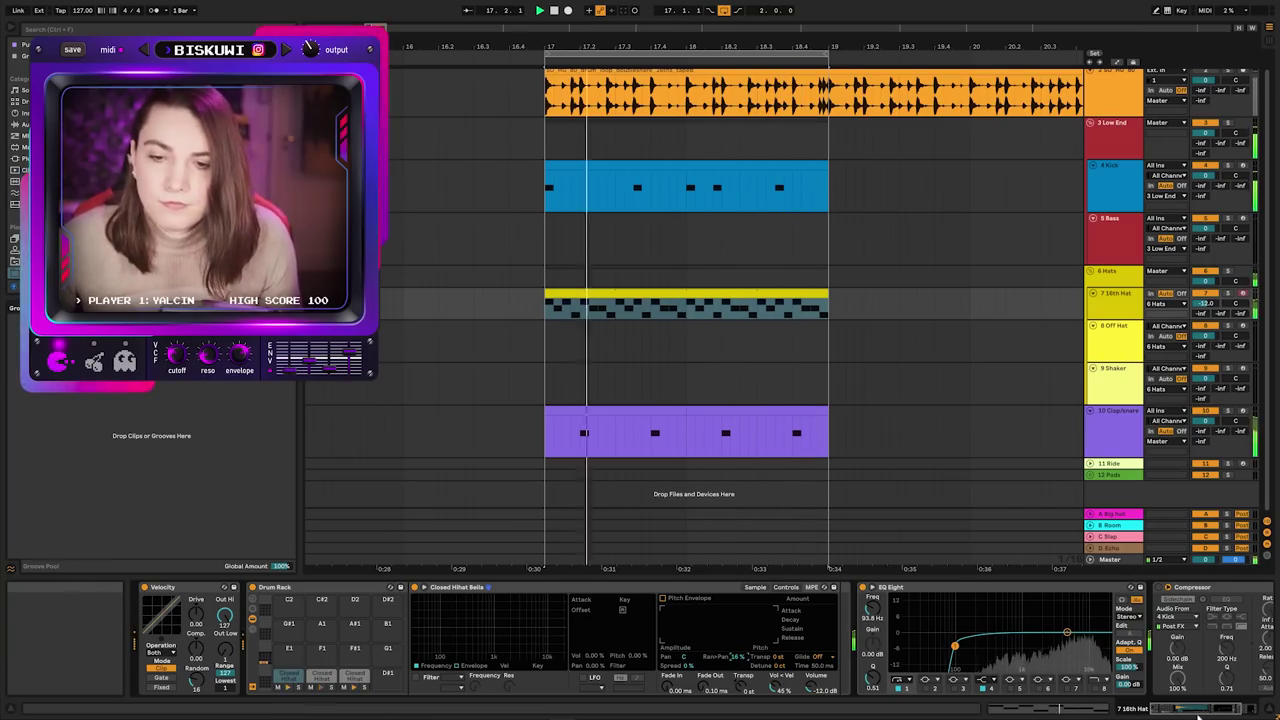
pyautogui.hscroll(5, 1199, 690)
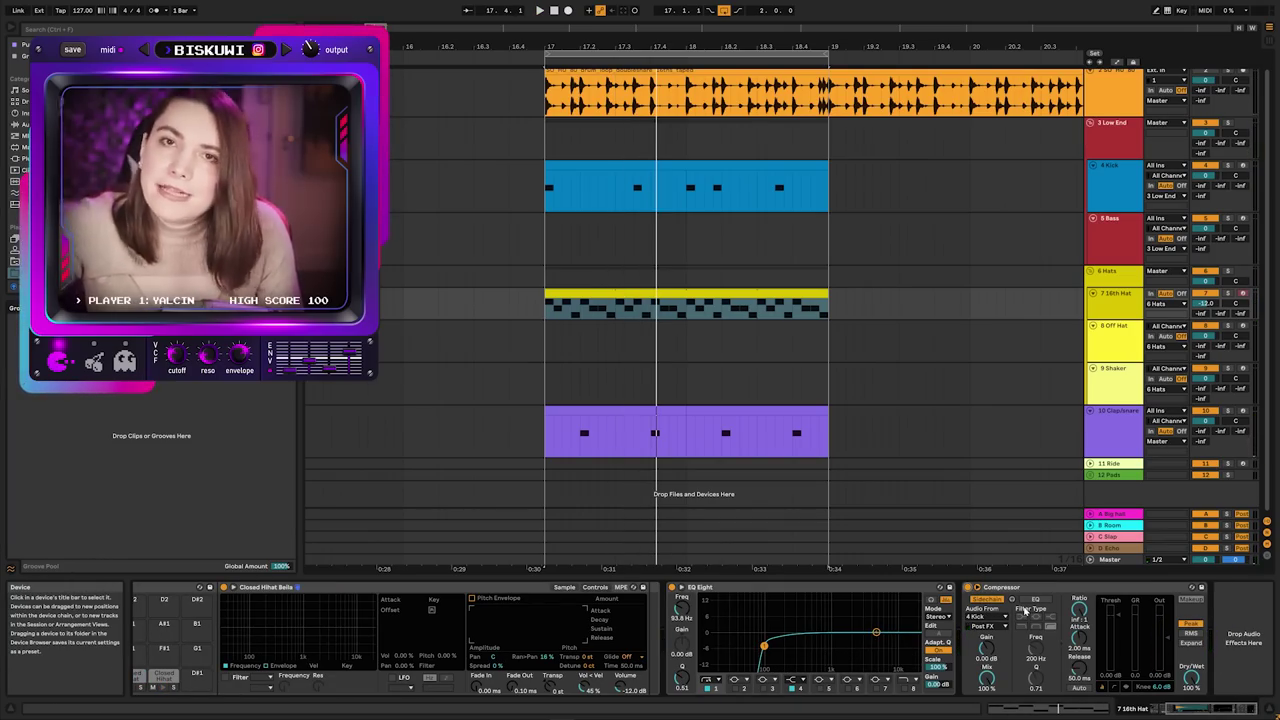
pyautogui.press('space')
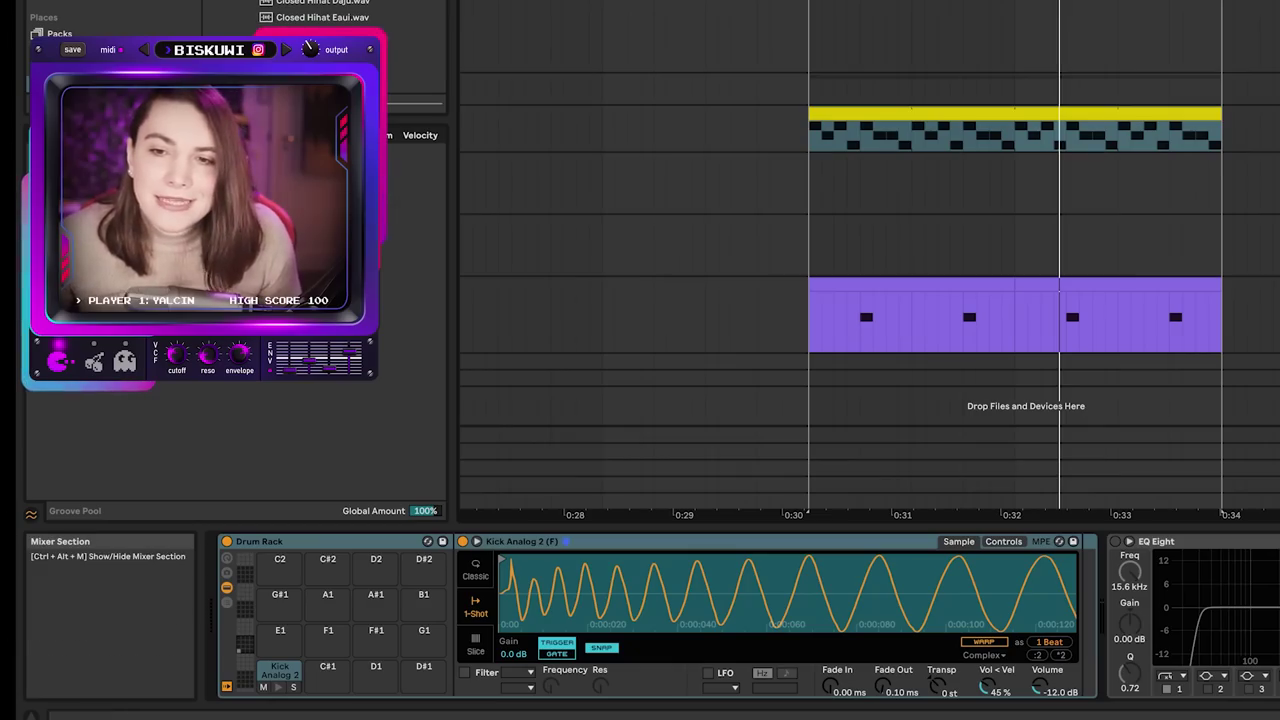
# Step: Copy Snare Eria onto pad E1 and shorten the copy's sample end point
pyautogui.click(911, 332)
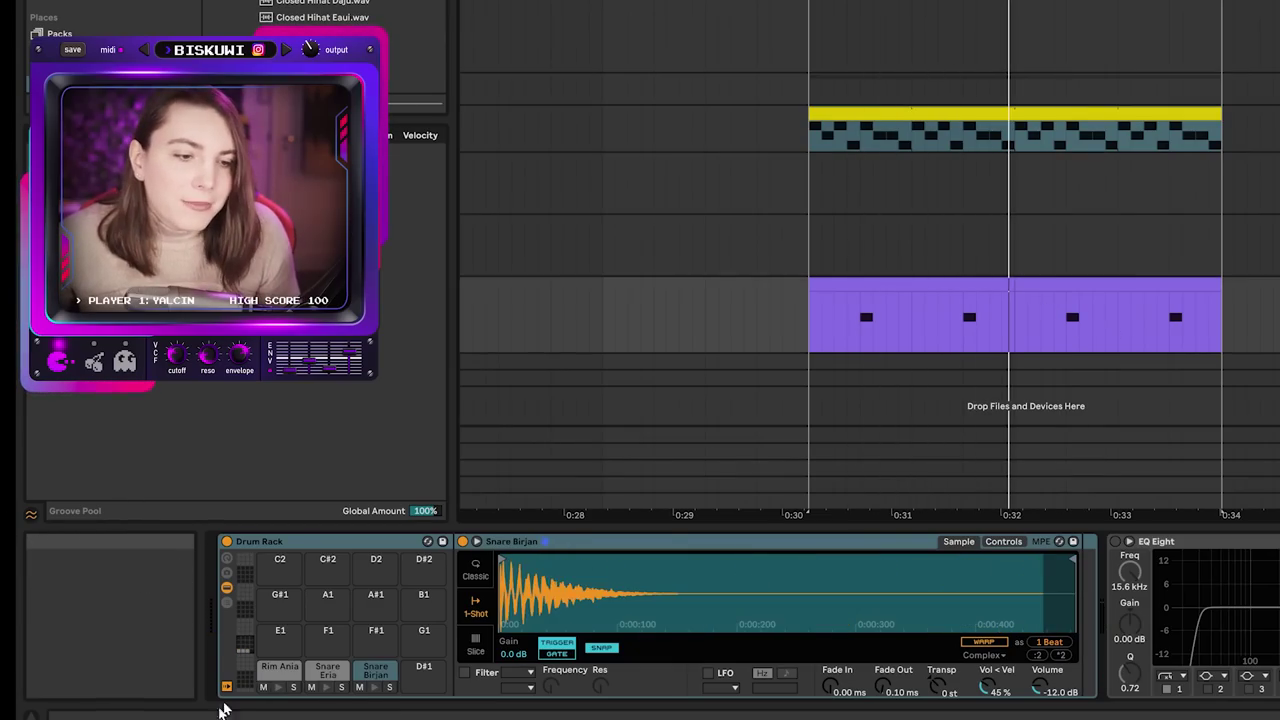
pyautogui.moveTo(329, 672); pyautogui.dragTo(282, 643)
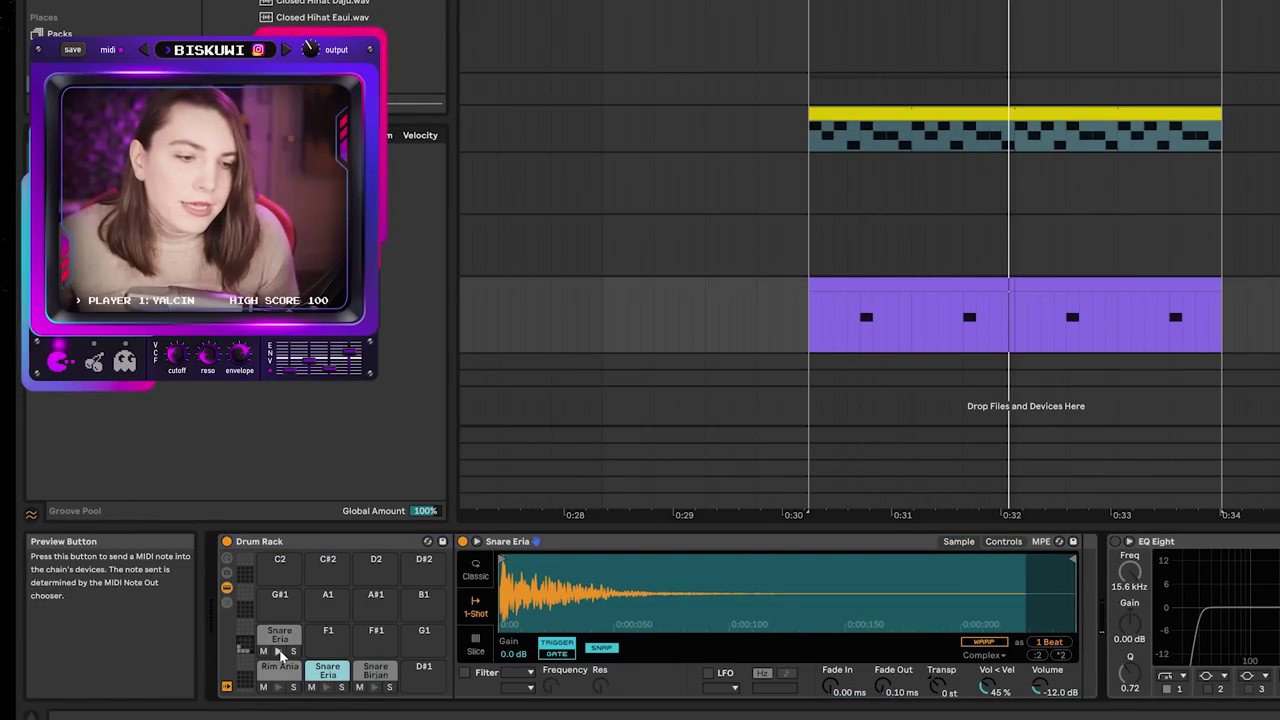
pyautogui.click(281, 636)
pyautogui.moveTo(1071, 560); pyautogui.dragTo(602, 570)
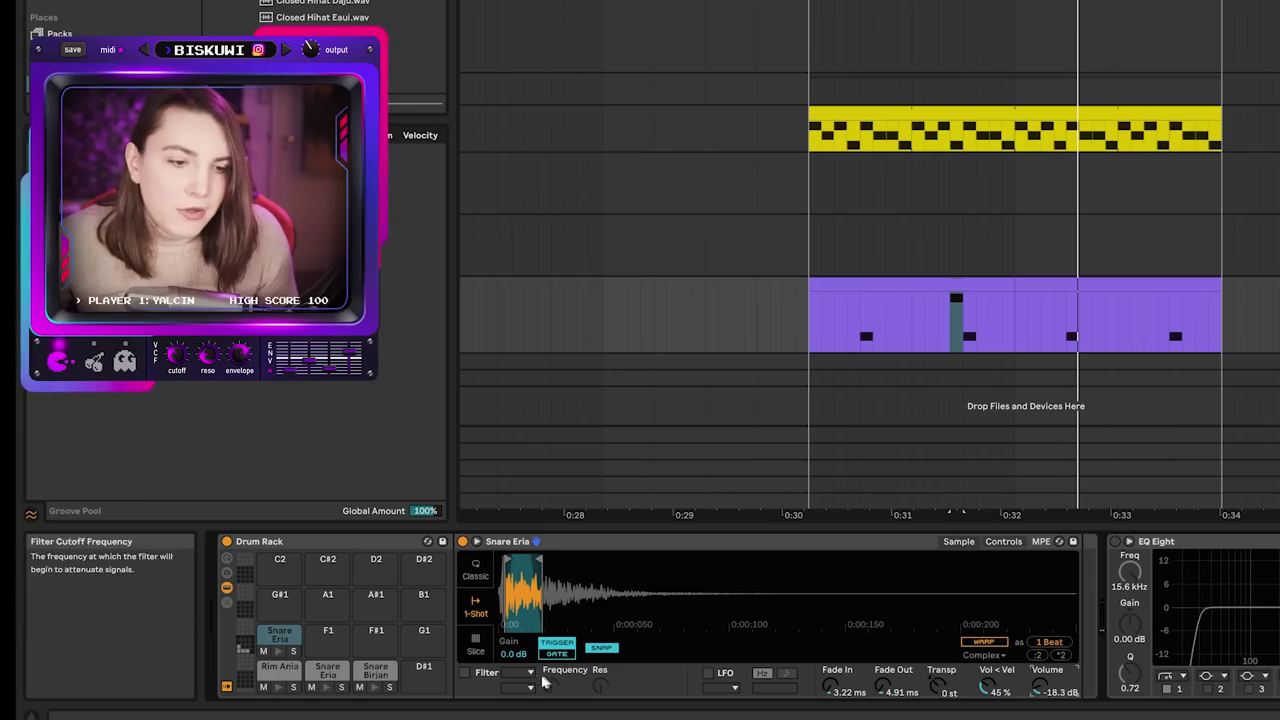
pyautogui.press('space')
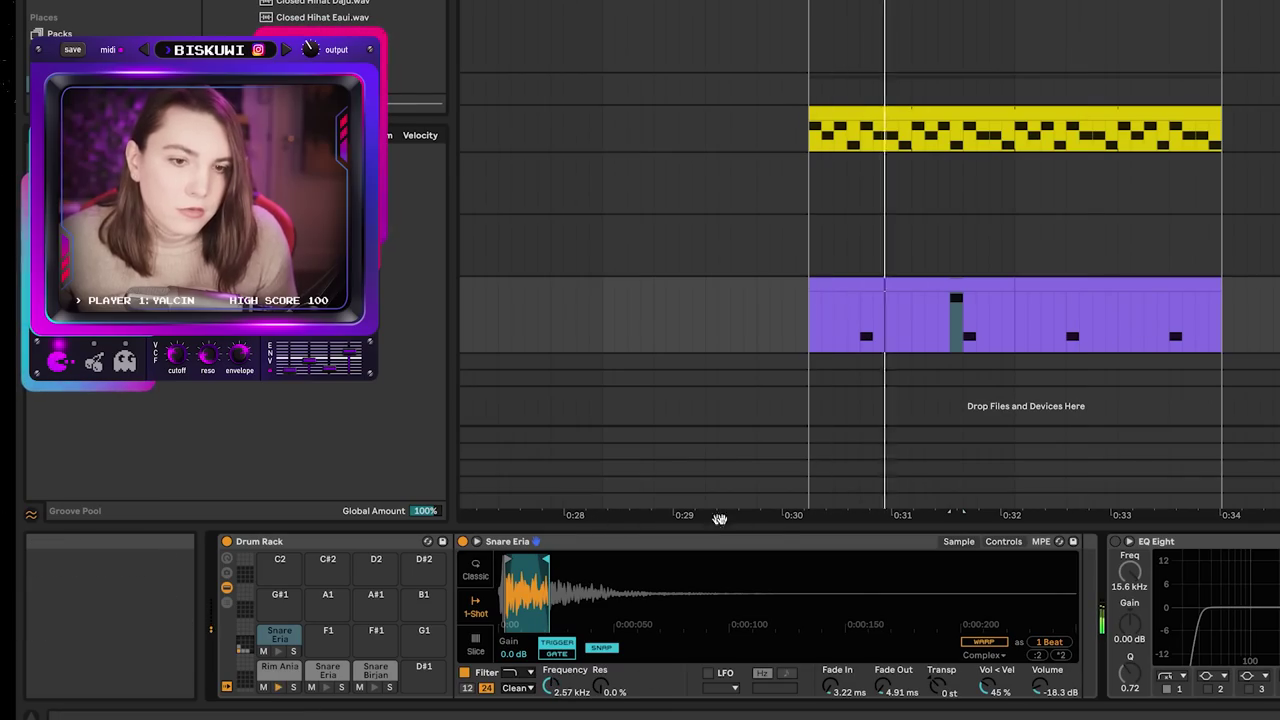
# Step: Select the 0:30–0:32 range, then copy Snare Birjan onto empty pad F1
pyautogui.moveTo(1015, 320); pyautogui.dragTo(810, 320)
pyautogui.press('space')
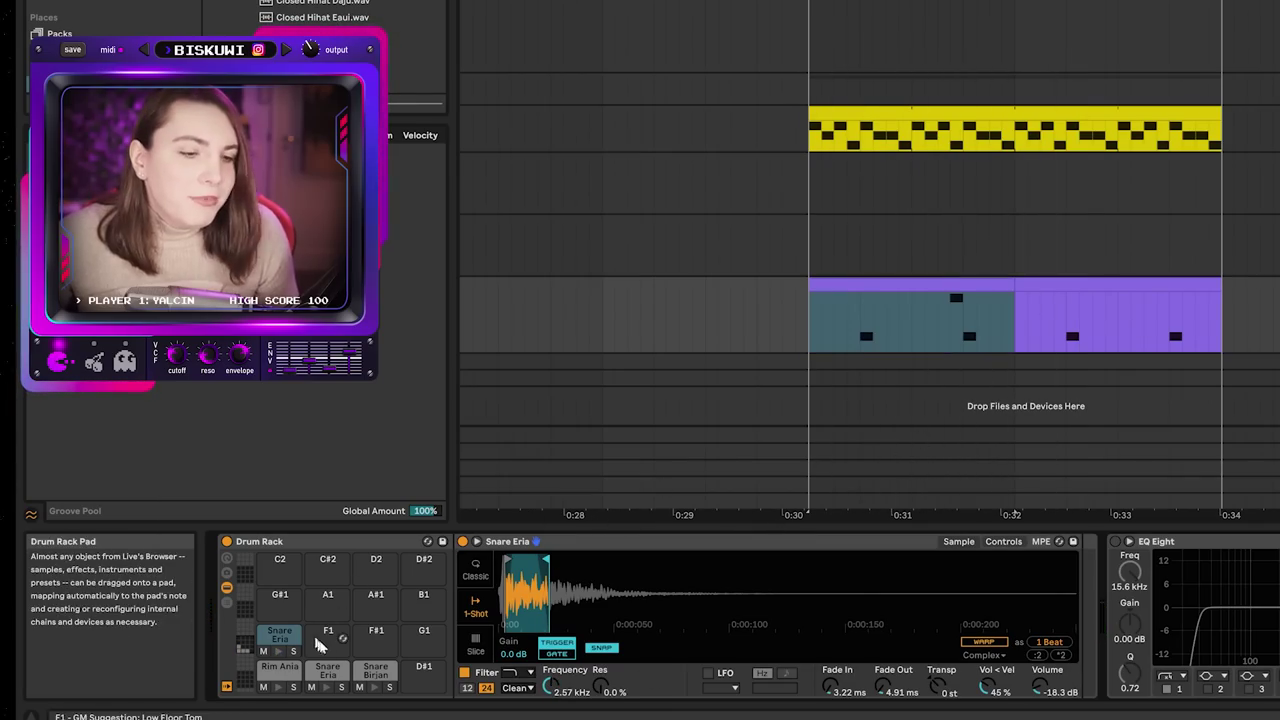
pyautogui.click(375, 688)
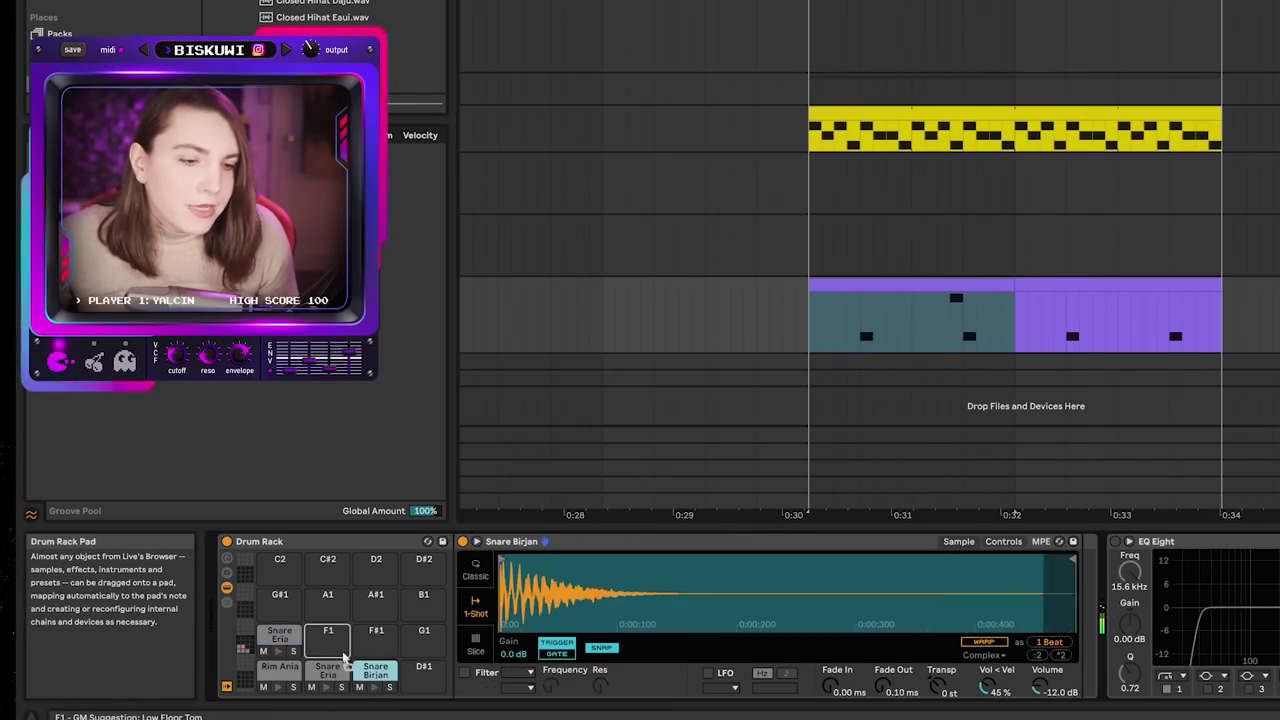
pyautogui.moveTo(336, 647); pyautogui.dragTo(381, 640)
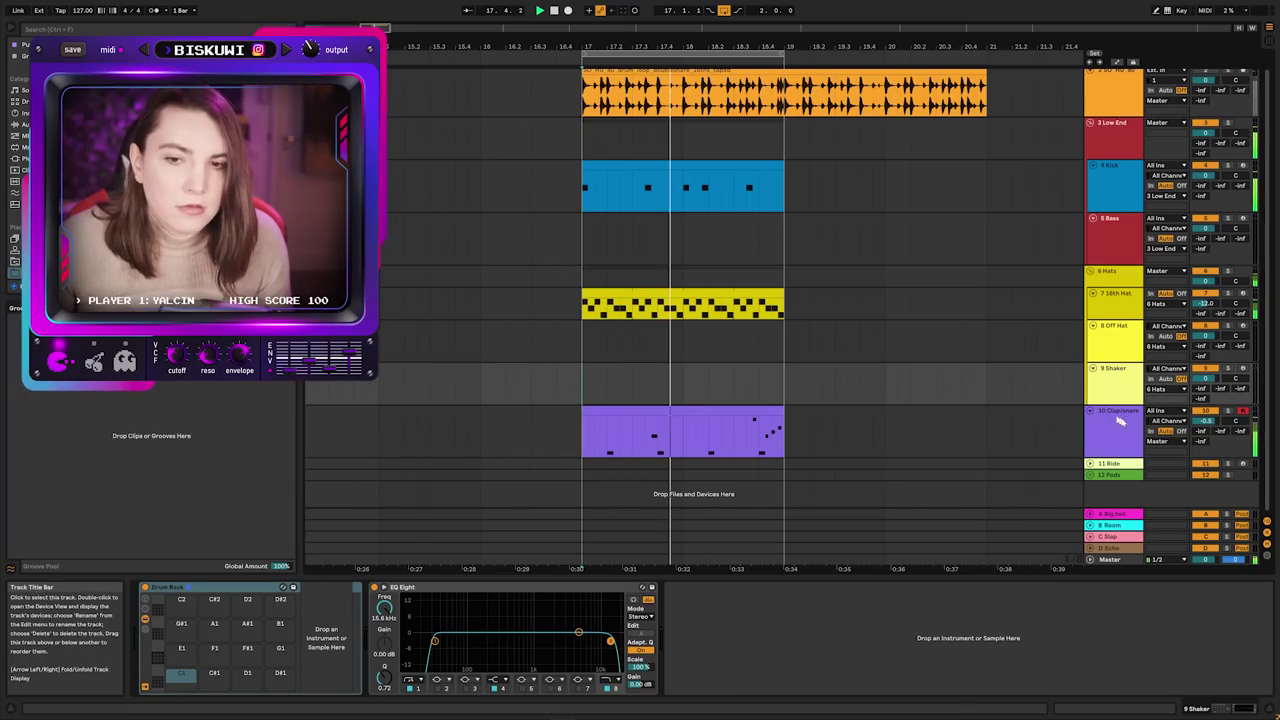
# Step: Select the Clap/snare track
pyautogui.click(1096, 422)
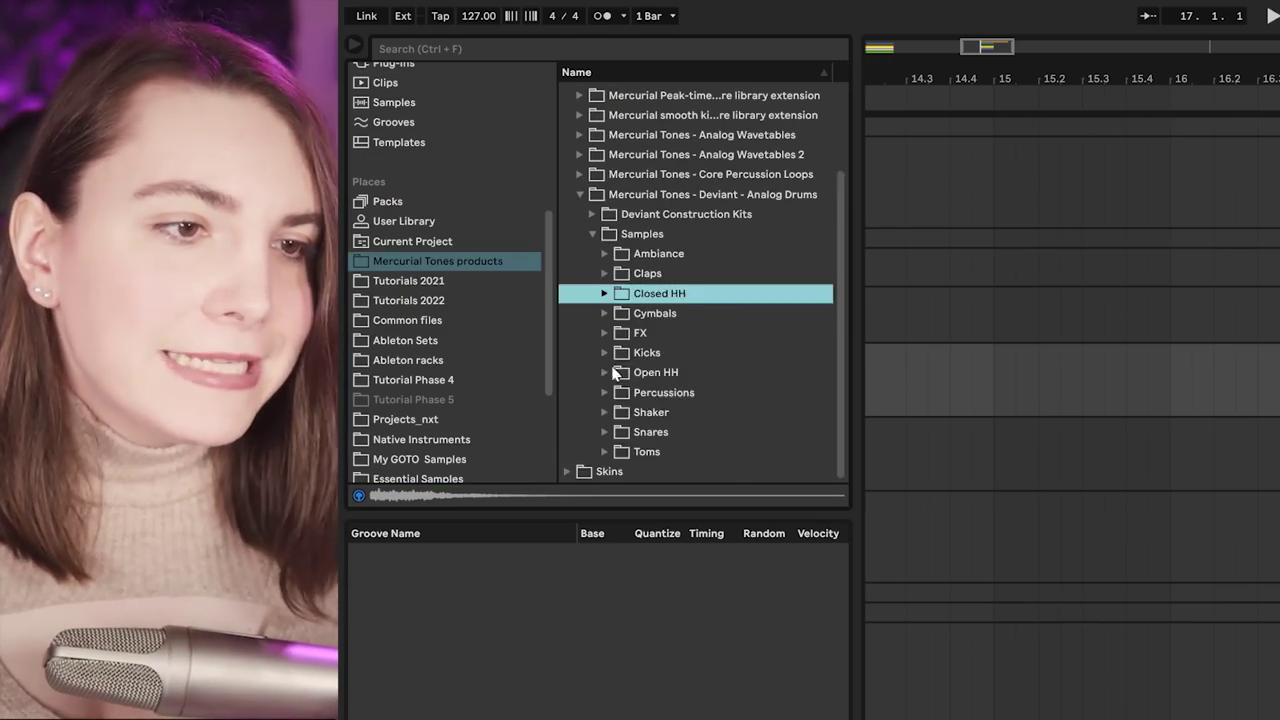
# Step: Audition the Mercurial Tones Open HH samples and choose Open Hihat Jackie
pyautogui.click(605, 291)
pyautogui.click(715, 325)
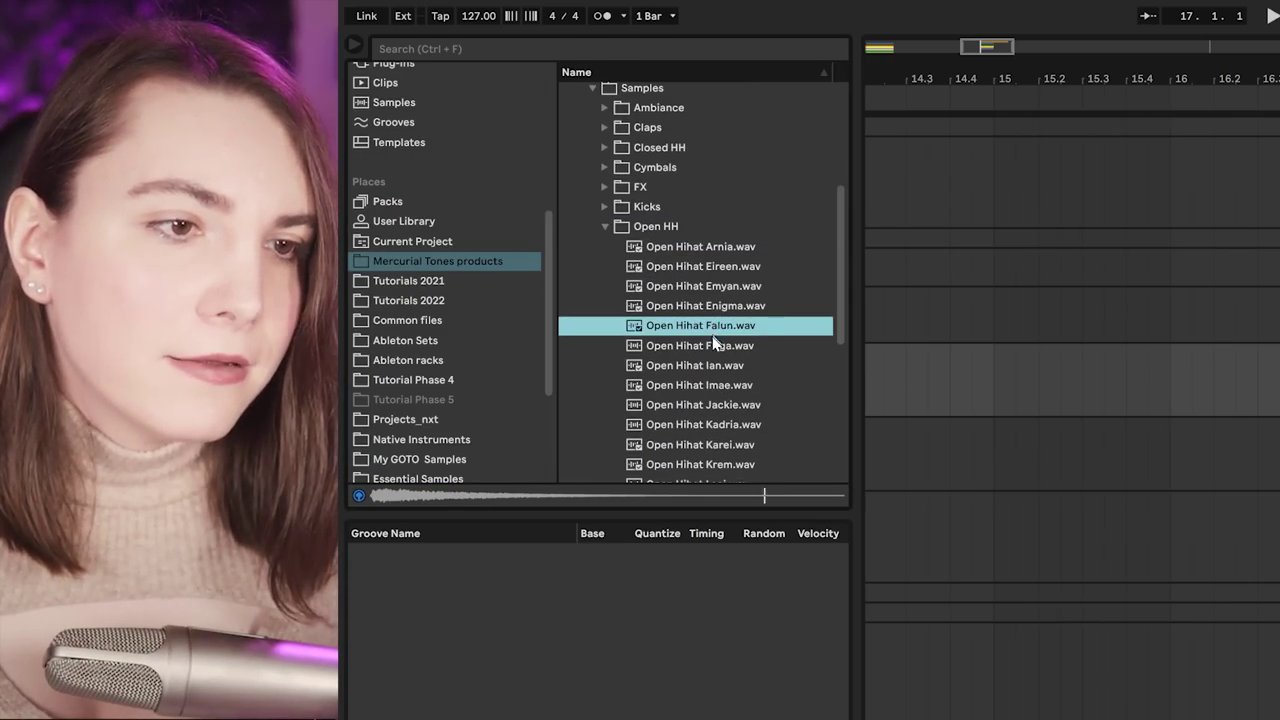
pyautogui.press('Down')
pyautogui.press('Up')
pyautogui.press('Up')
pyautogui.press('Down')
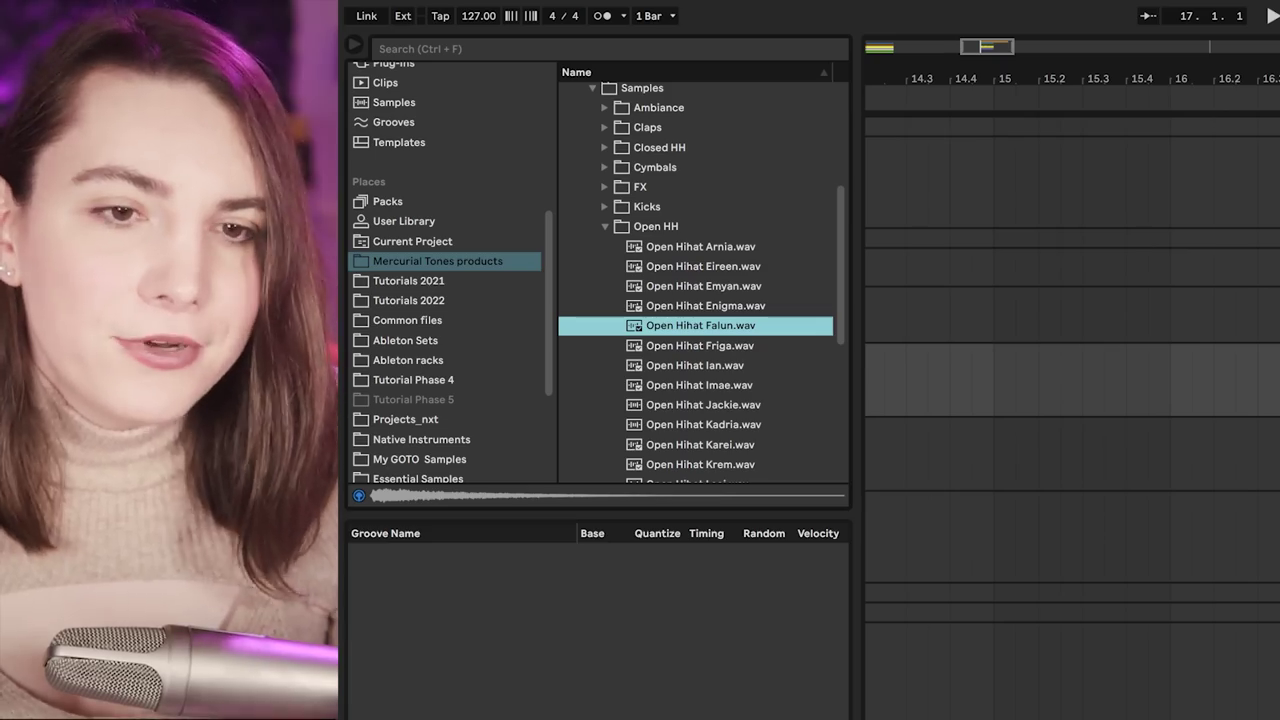
pyautogui.scroll(-1, 714, 377)
pyautogui.click(714, 368)
pyautogui.click(711, 402)
pyautogui.click(716, 388)
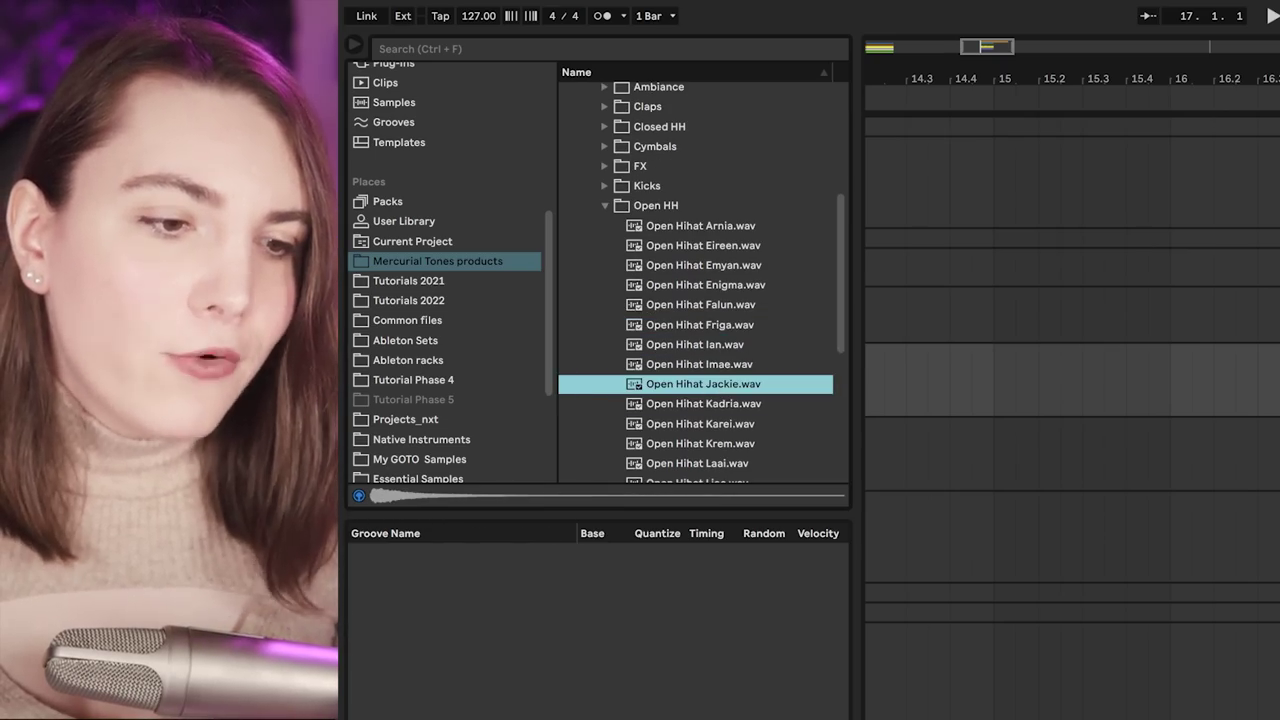
pyautogui.scroll(-5, 716, 388)
pyautogui.click(716, 388)
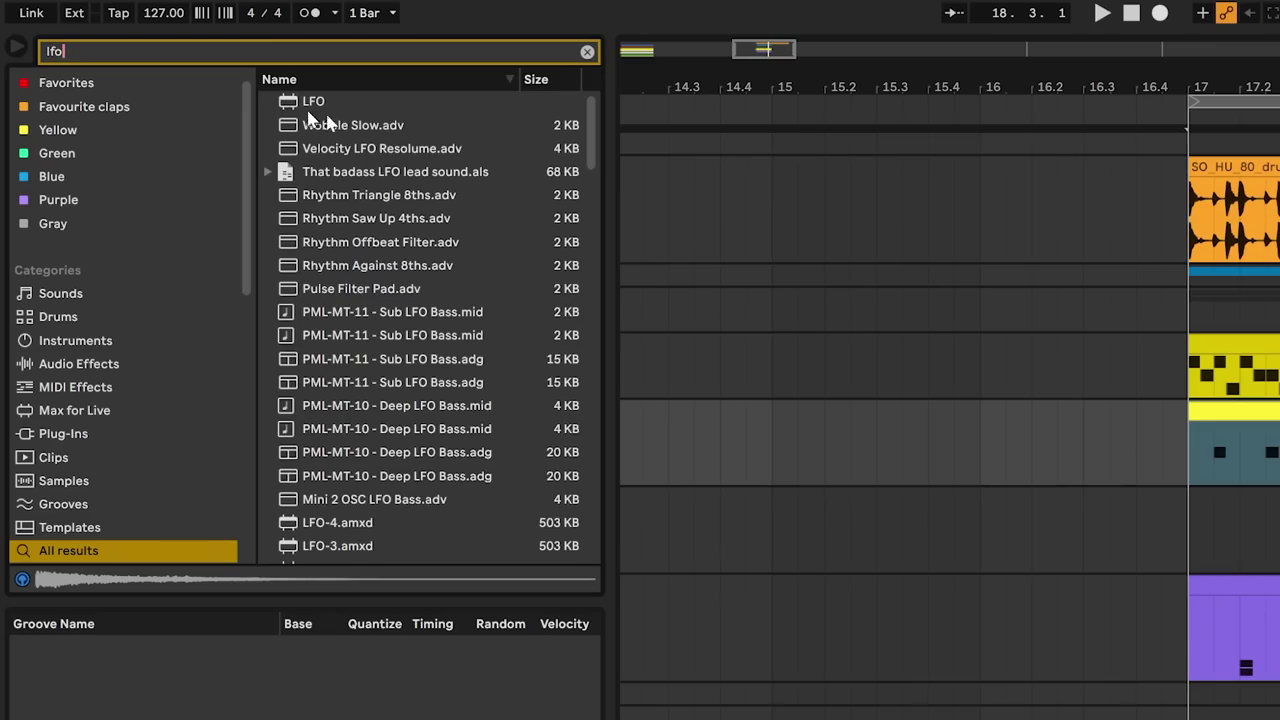
# Step: Add an LFO to the open hi-hat track and map it to Simpler's Fade Out
pyautogui.click(308, 108)
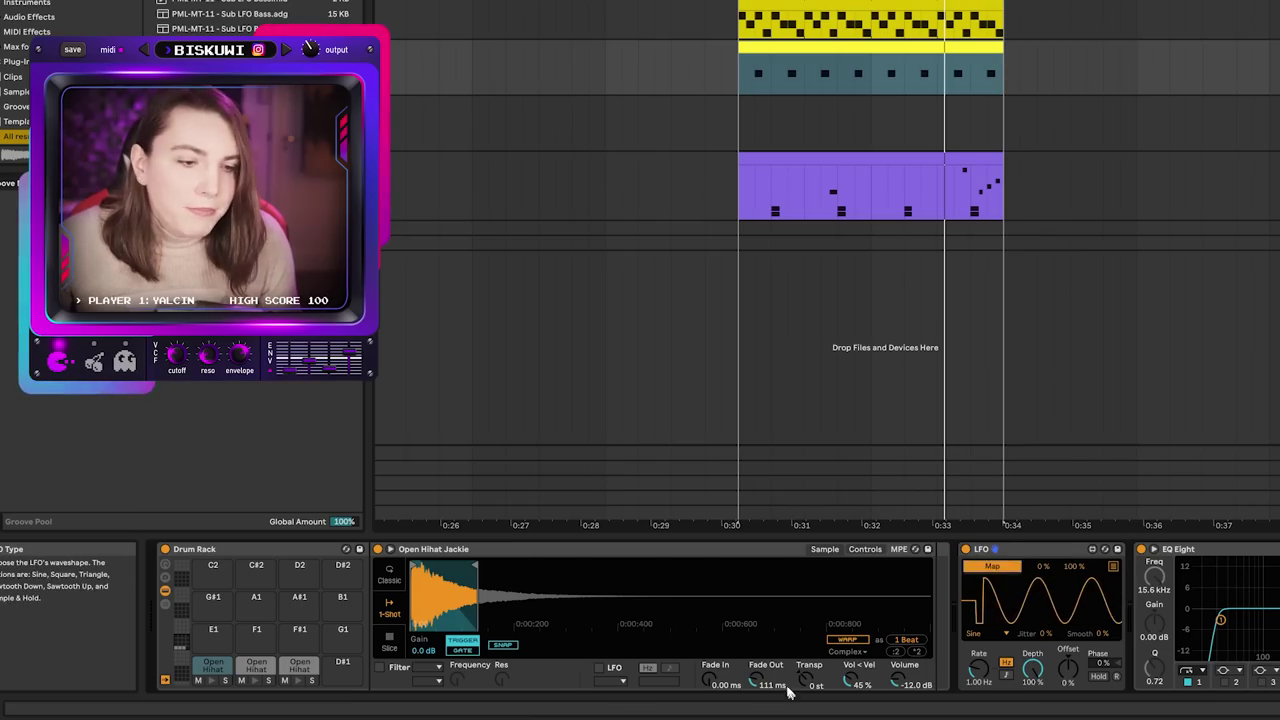
pyautogui.click(757, 681)
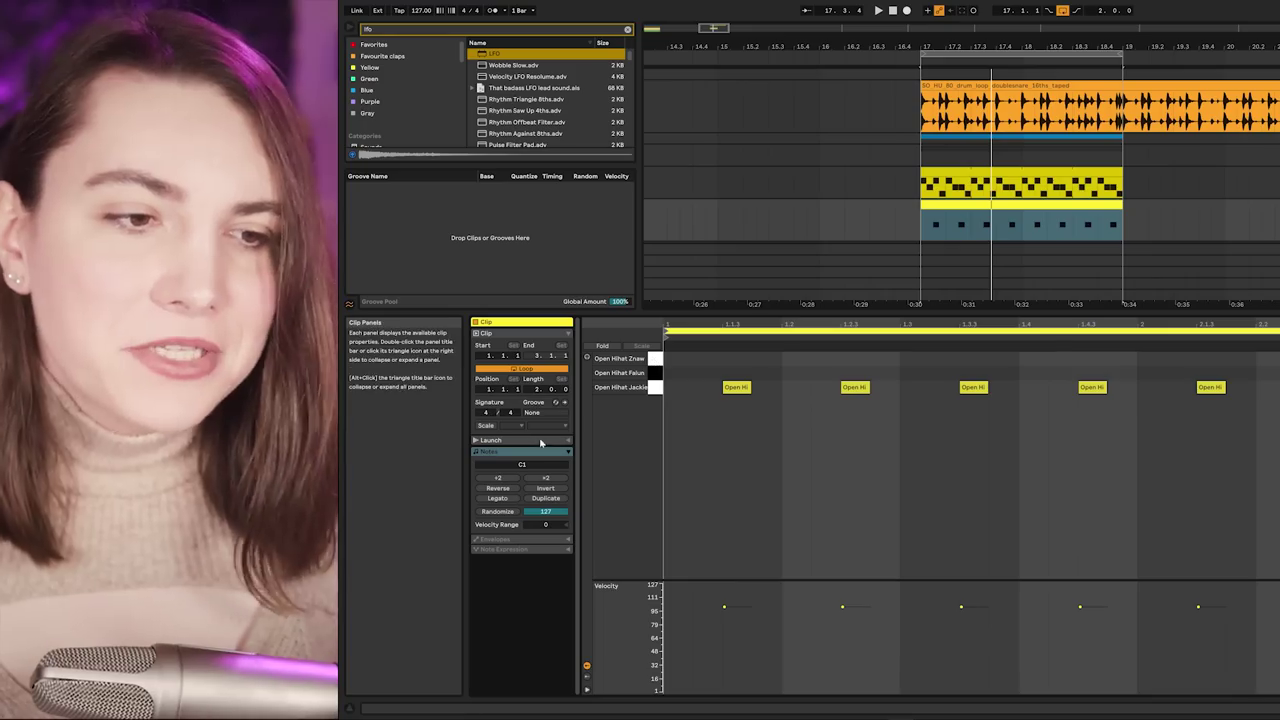
# Step: Preview grooves and load Bolero Melodico Bongo 16ths into the Groove Pool
pyautogui.click(558, 402)
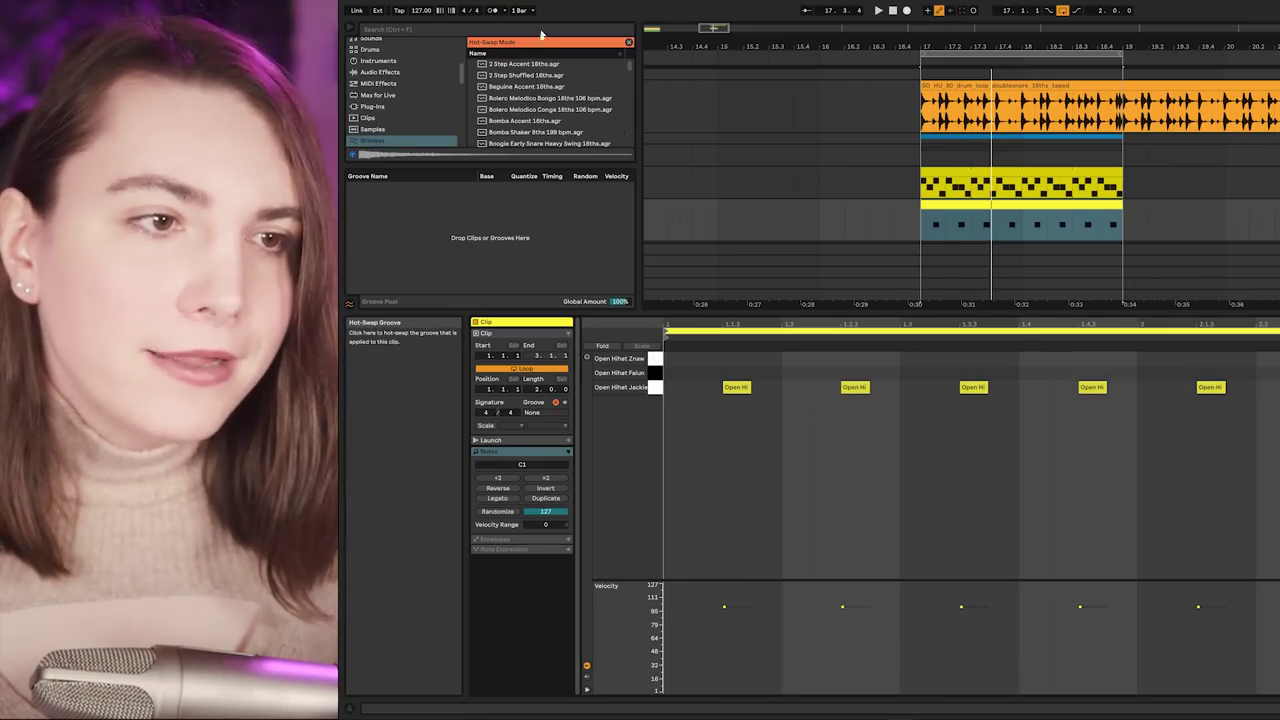
pyautogui.click(541, 98)
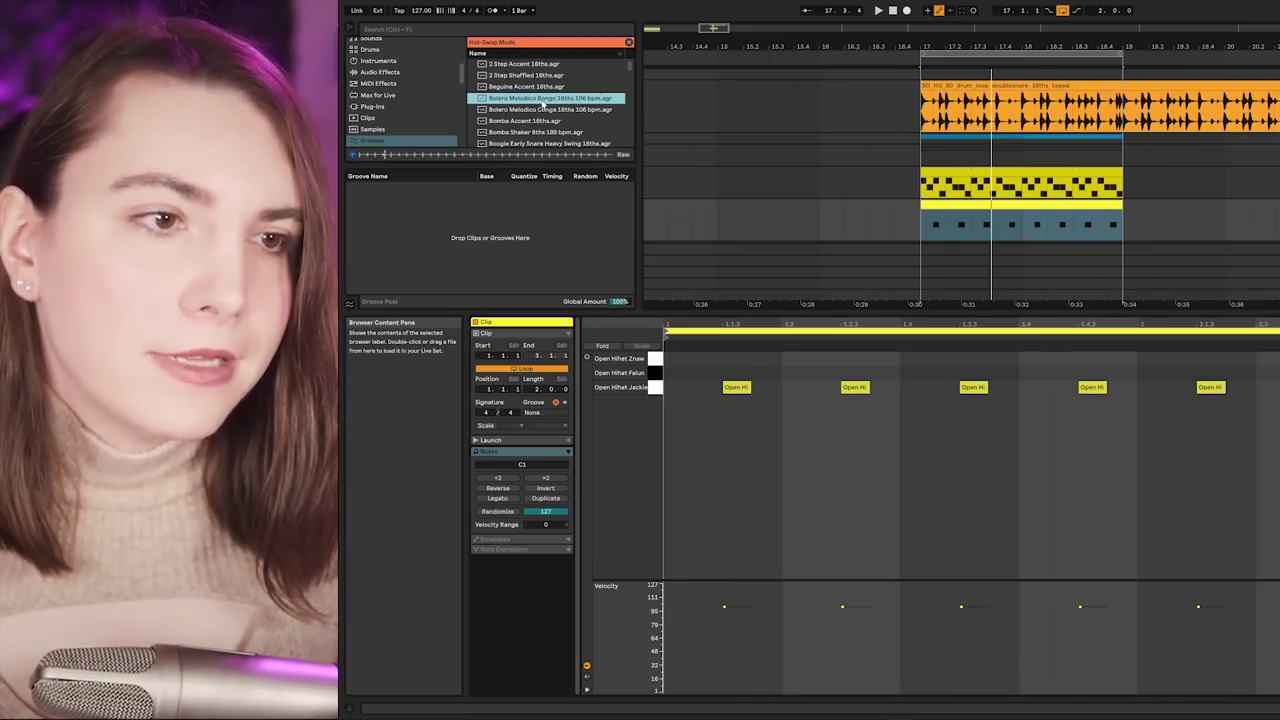
pyautogui.doubleClick(545, 98)
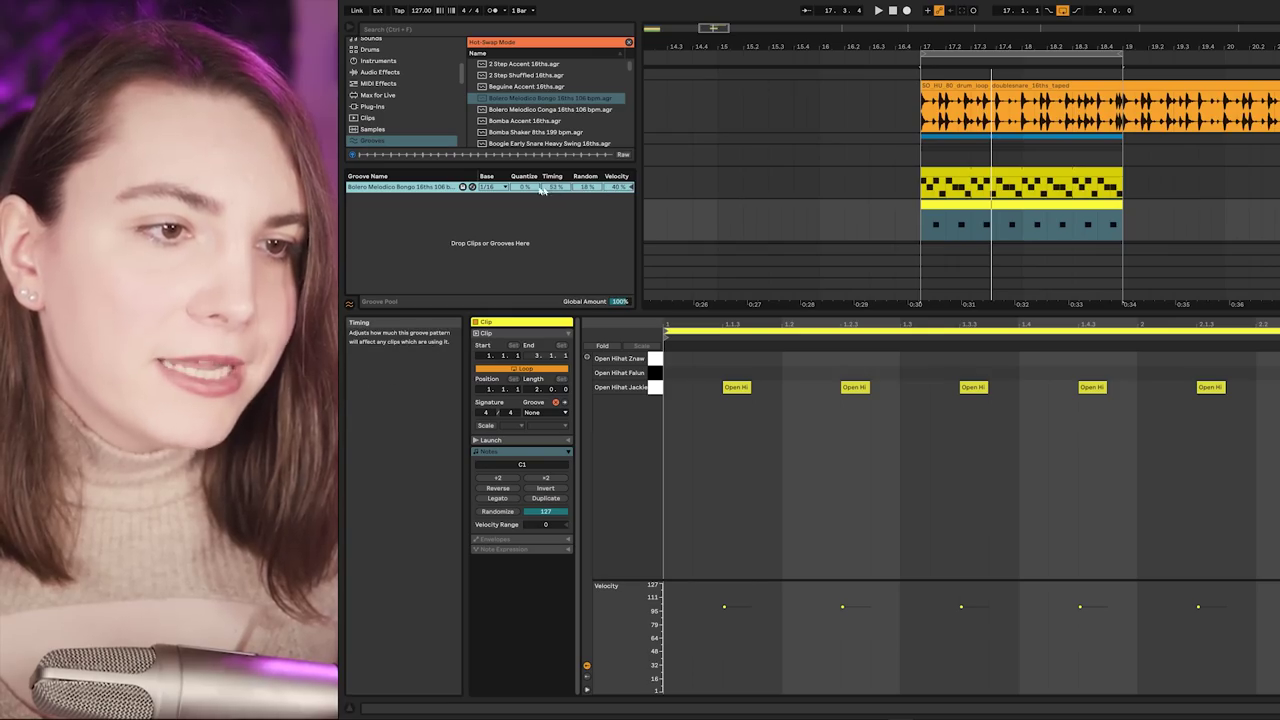
# Step: Close the clip's groove list unchanged and ramp up velocities of three hi-hat notes
pyautogui.click(545, 412)
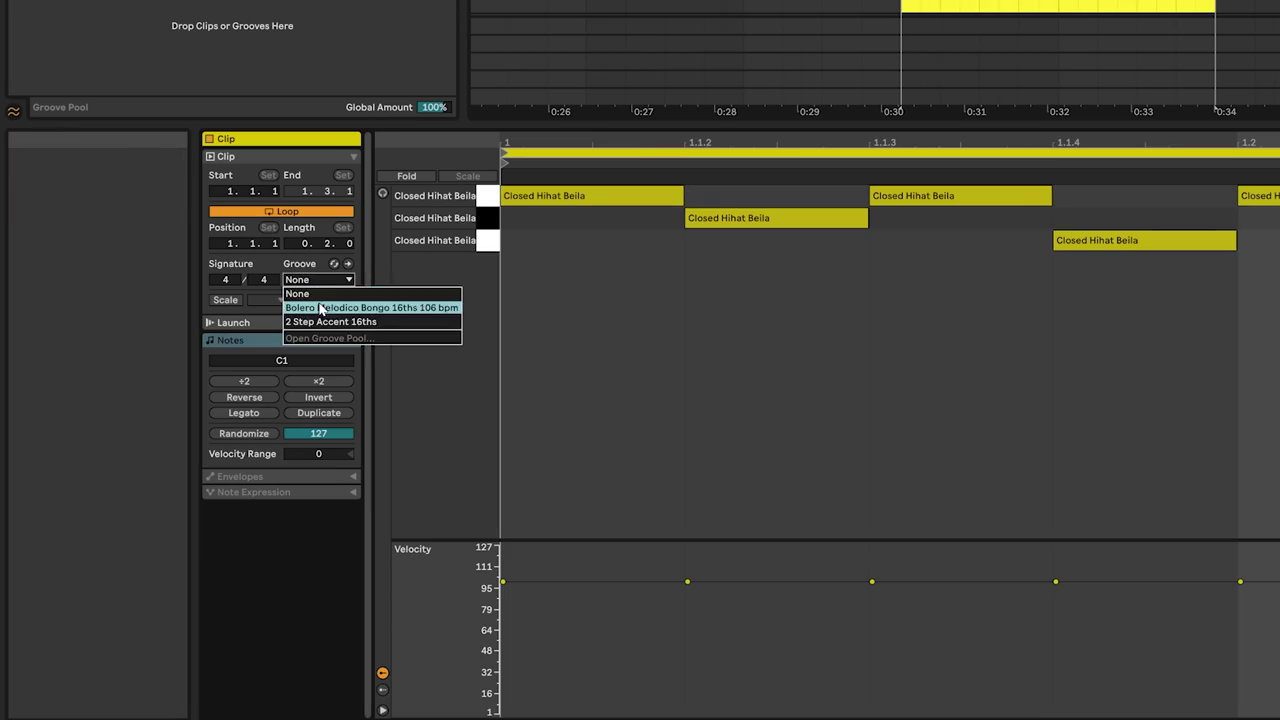
pyautogui.click(868, 450)
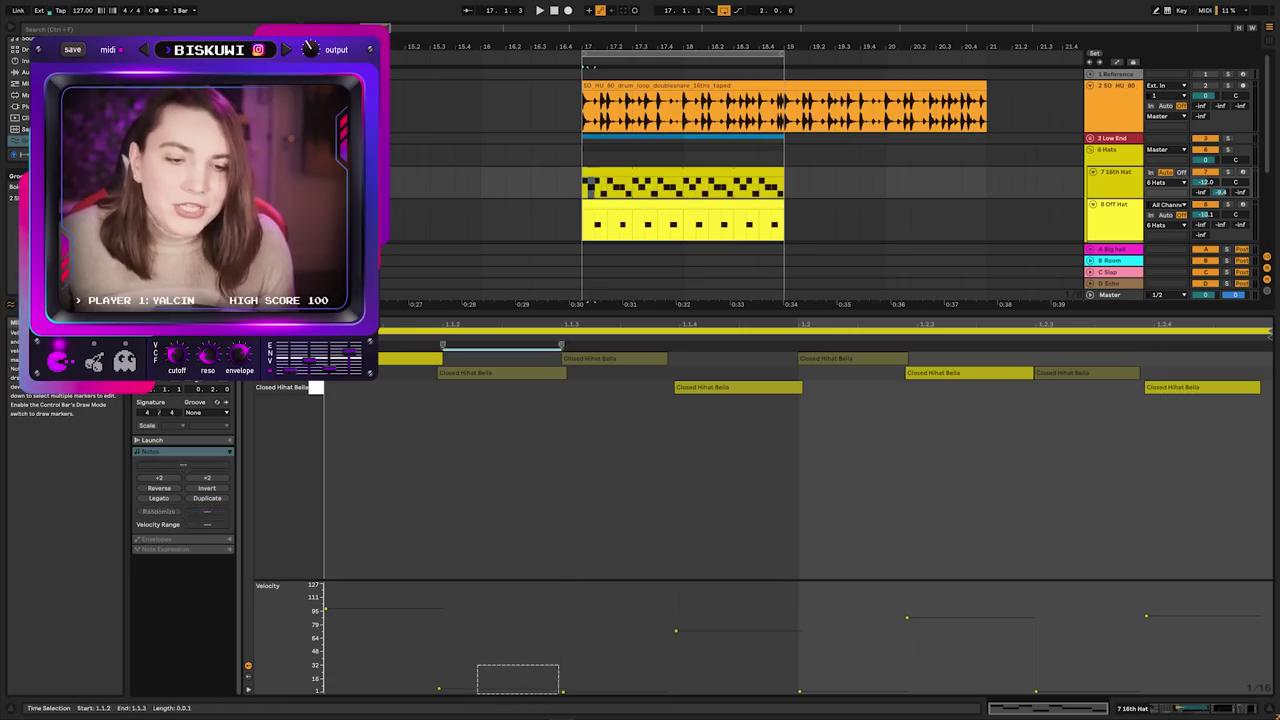
pyautogui.moveTo(560, 672); pyautogui.dragTo(1140, 652)
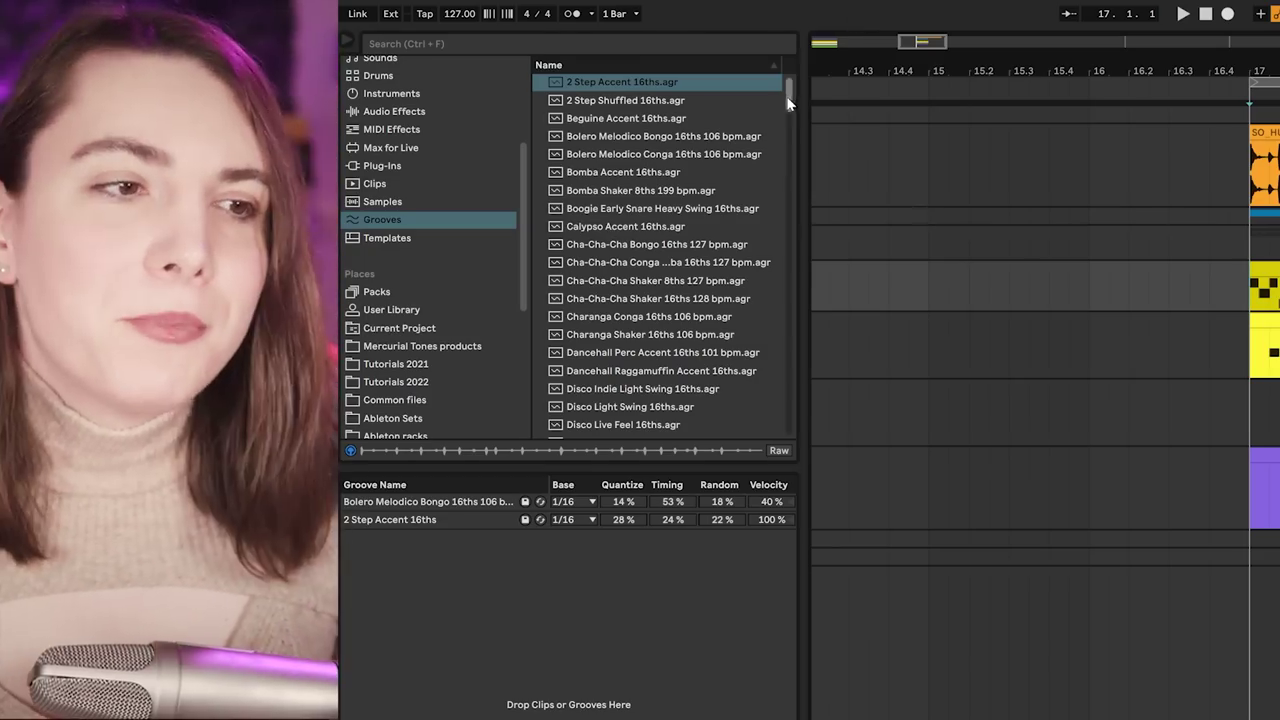
# Step: Add the Percussion Deia (122) loop and lower its compressor threshold to -12.3 dB
pyautogui.moveTo(789, 97); pyautogui.dragTo(790, 130)
pyautogui.scroll(-4, 470, 309)
pyautogui.click(470, 309)
pyautogui.click(650, 313)
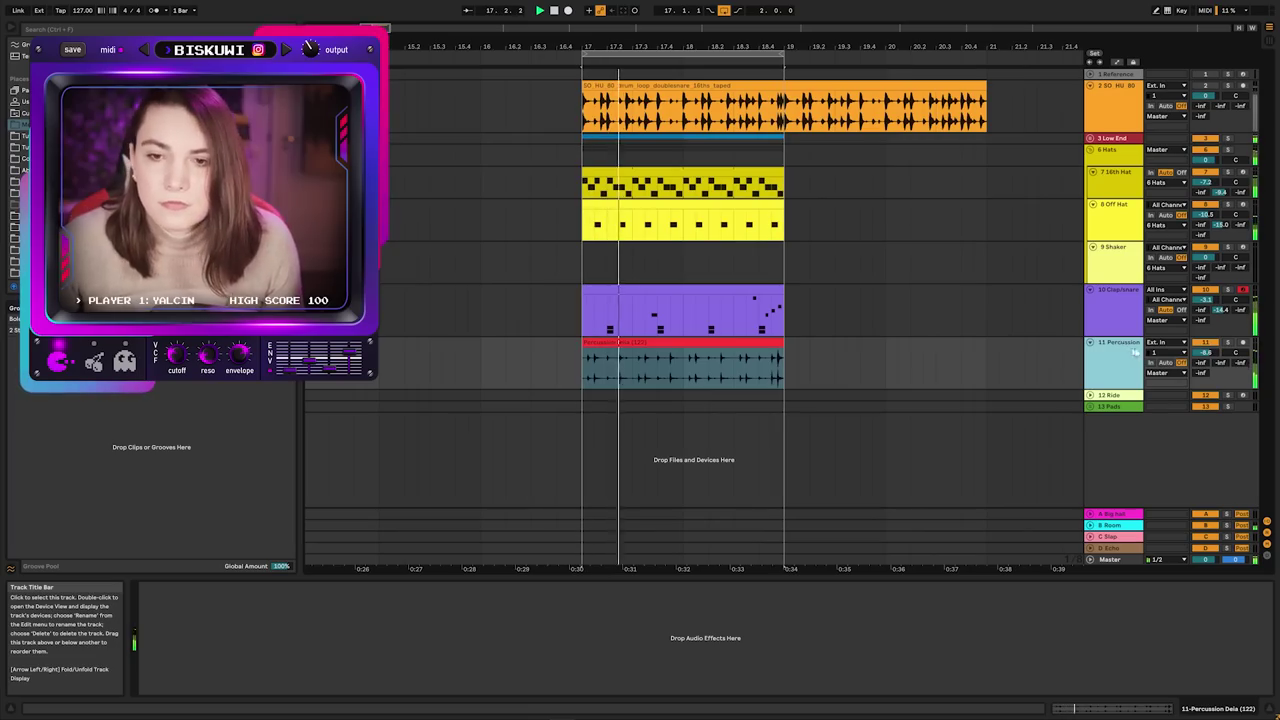
pyautogui.click(1131, 355)
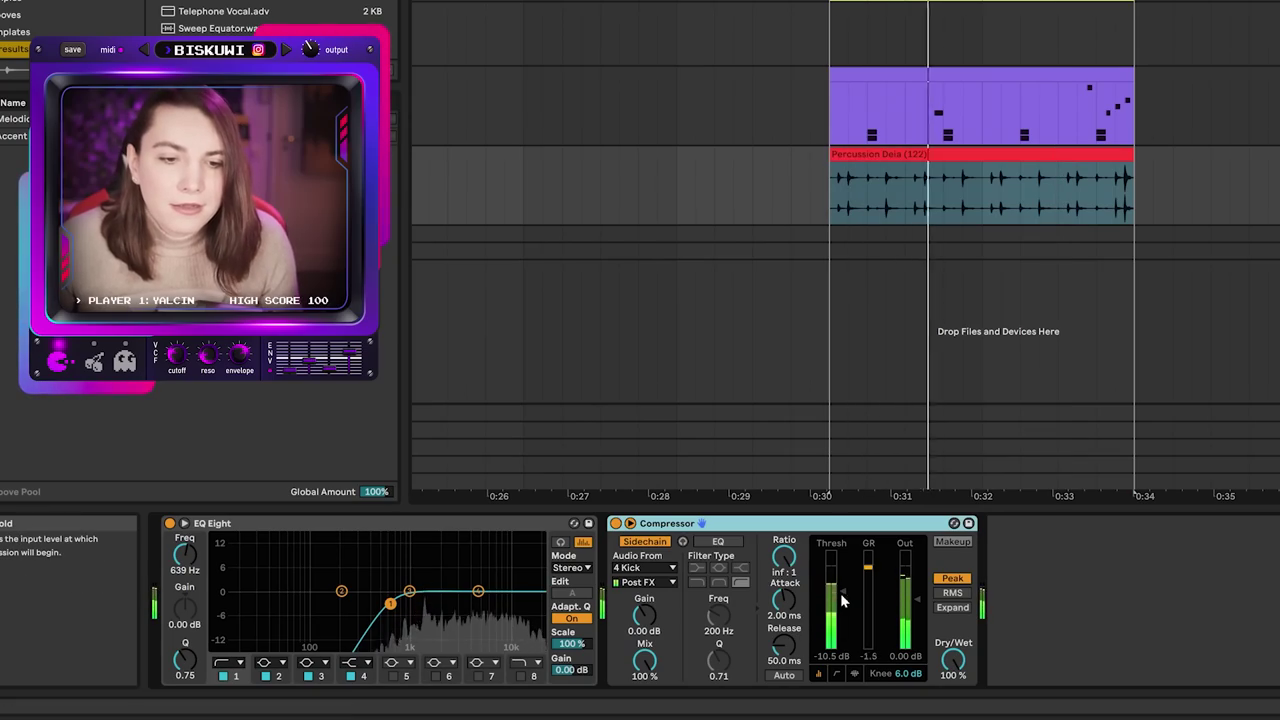
pyautogui.moveTo(843, 600); pyautogui.dragTo(843, 610)
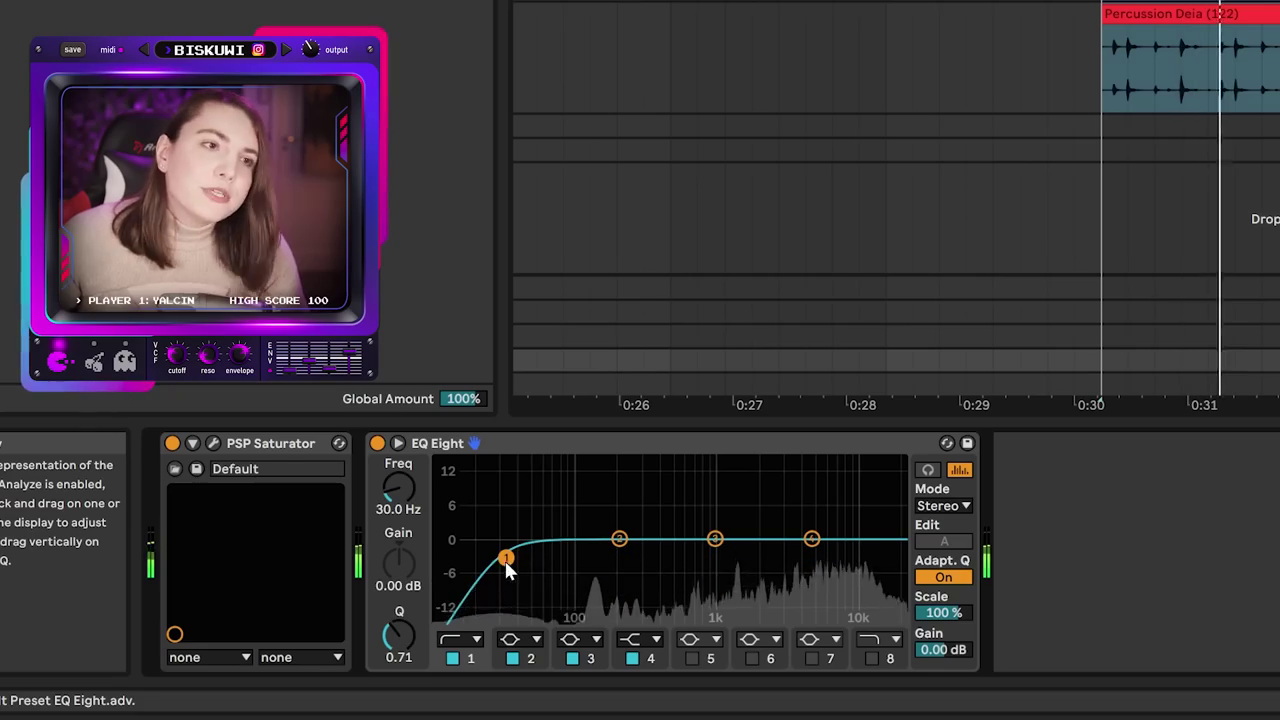
# Step: Raise EQ Eight band 1 to about 375 Hz, then review the clap/snare and hi-hat tracks' devices
pyautogui.moveTo(506, 560); pyautogui.dragTo(656, 558)
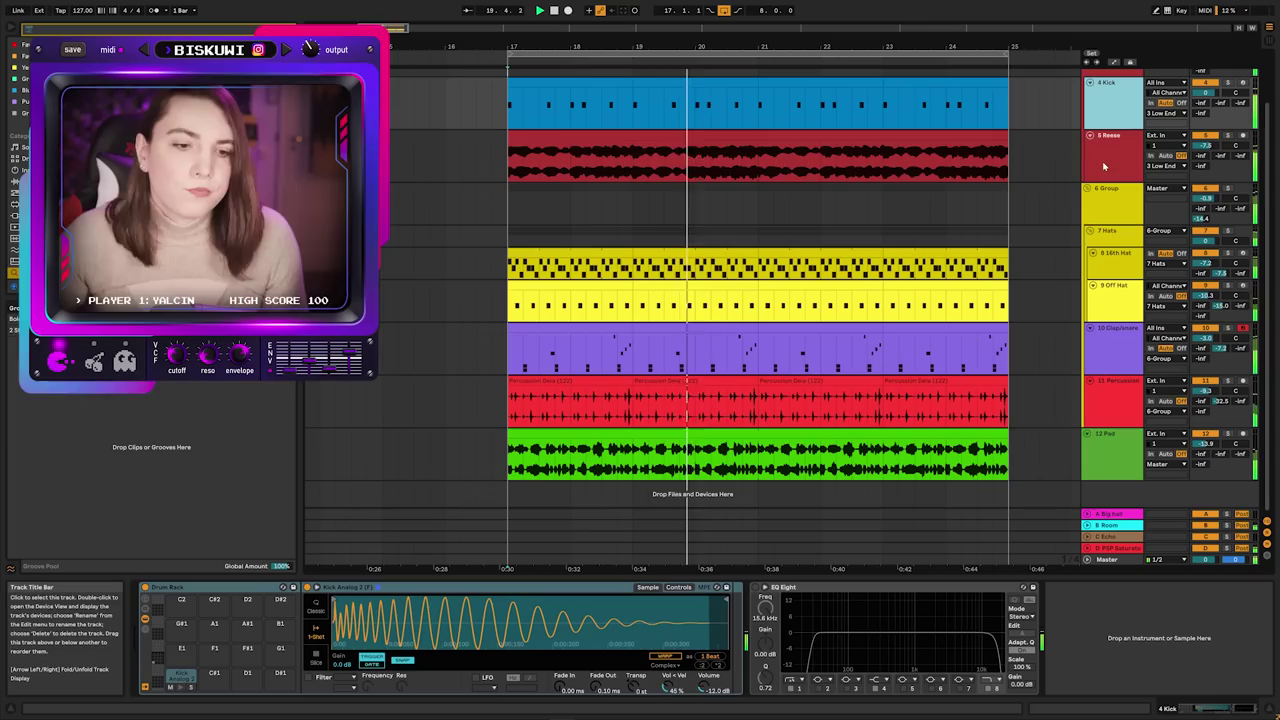
pyautogui.click(1220, 350)
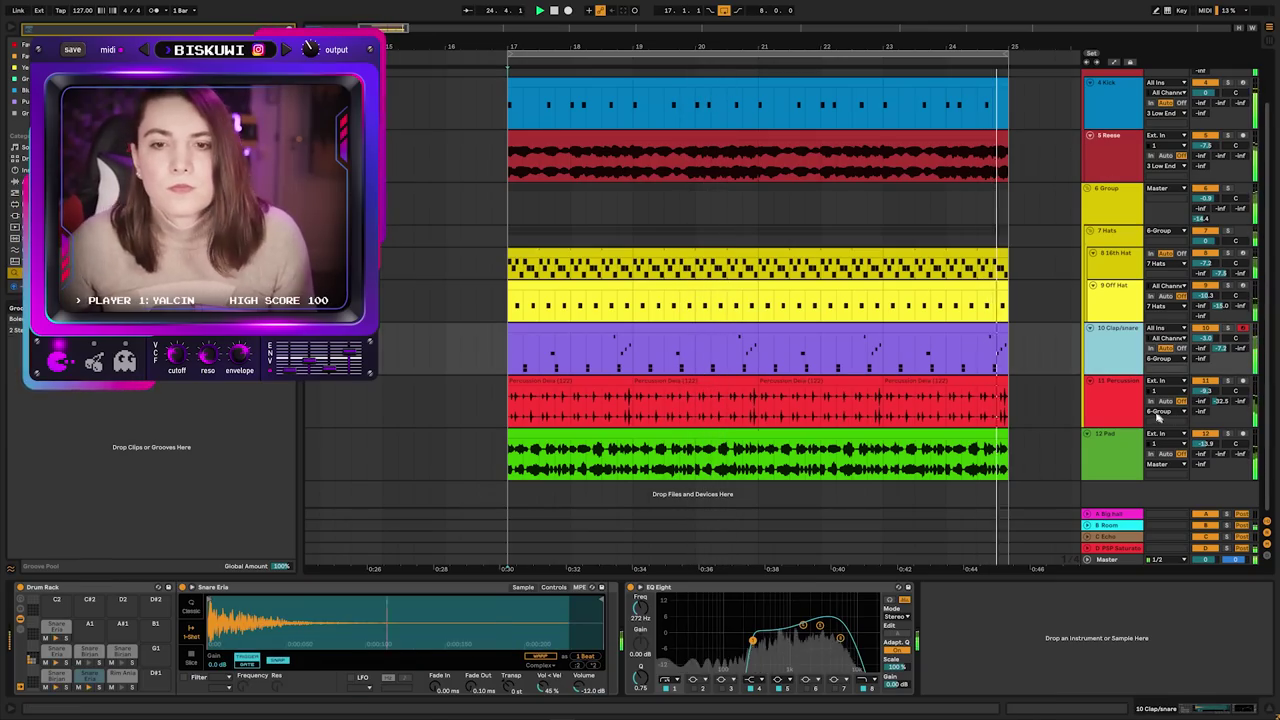
pyautogui.click(1118, 258)
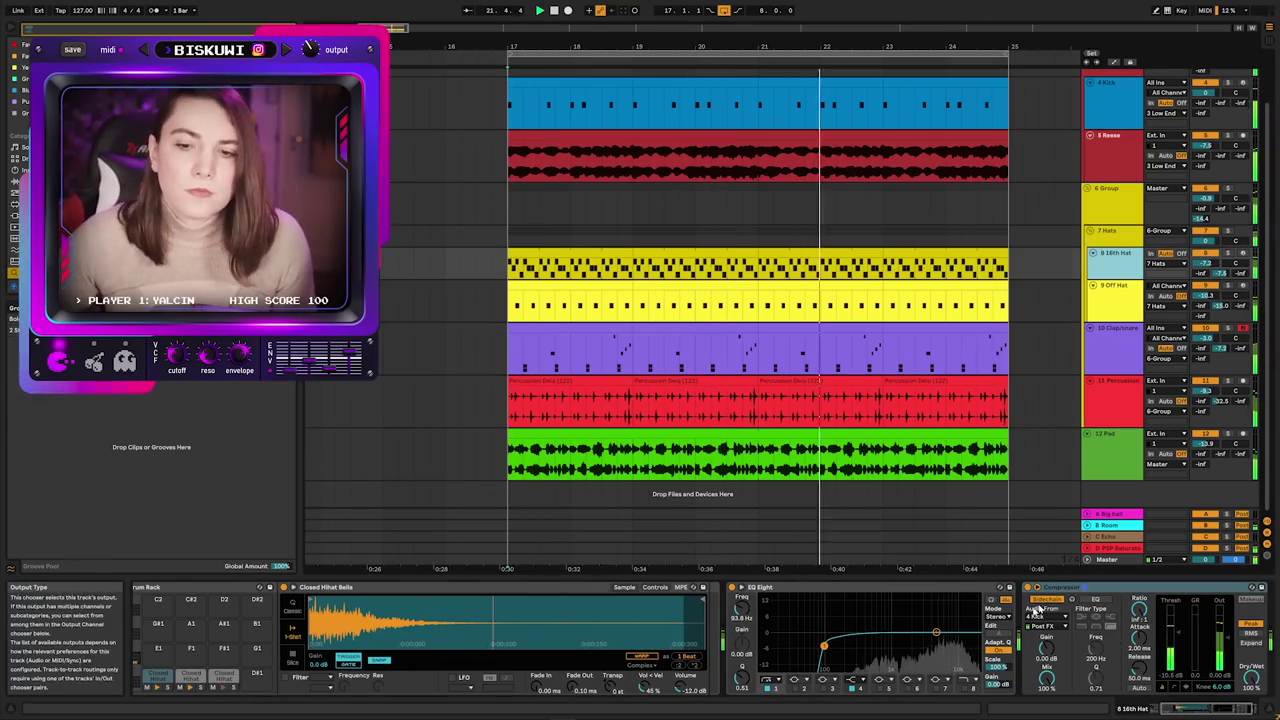
pyautogui.click(1200, 310)
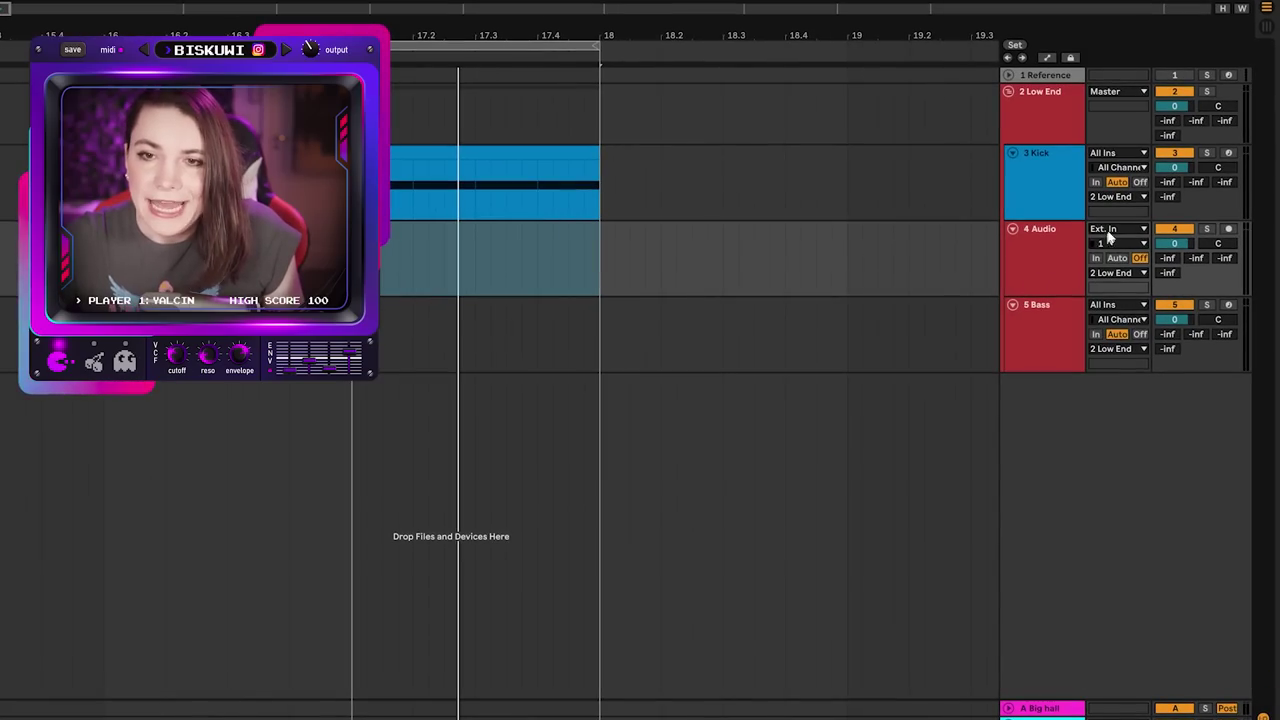
# Step: Feed the 3 Kick track into track 4 Audio's input and play to hear the routing
pyautogui.click(1107, 231)
pyautogui.click(1104, 299)
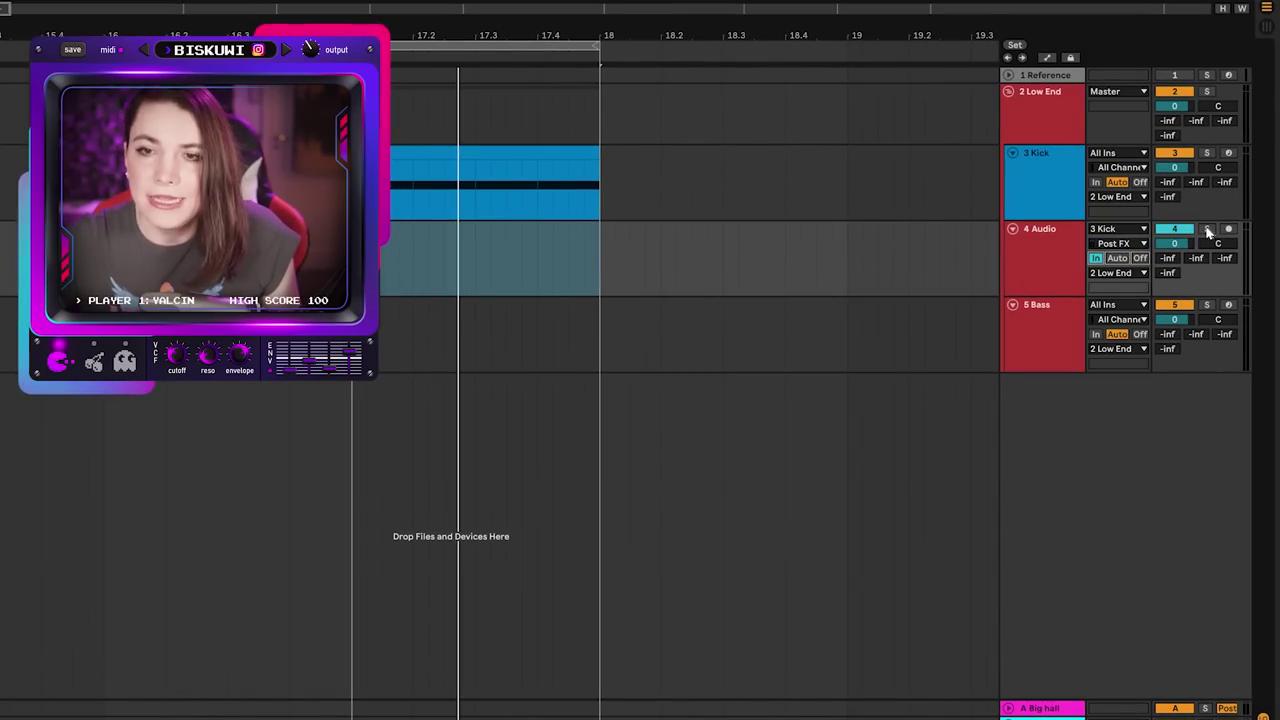
pyautogui.press('space')
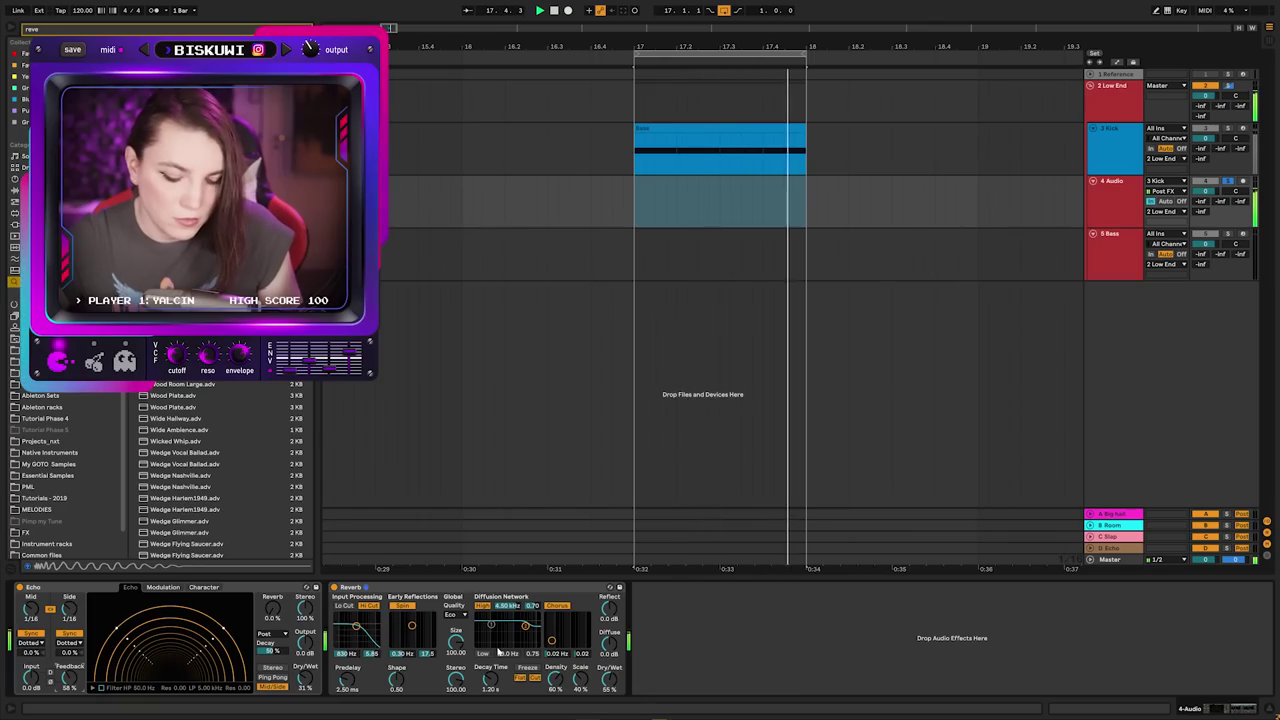
# Step: Load Amp after the Reverb on its Rock model, and low-pass the EQ Eight near 129 Hz
pyautogui.write('amp')
pyautogui.press('Return')
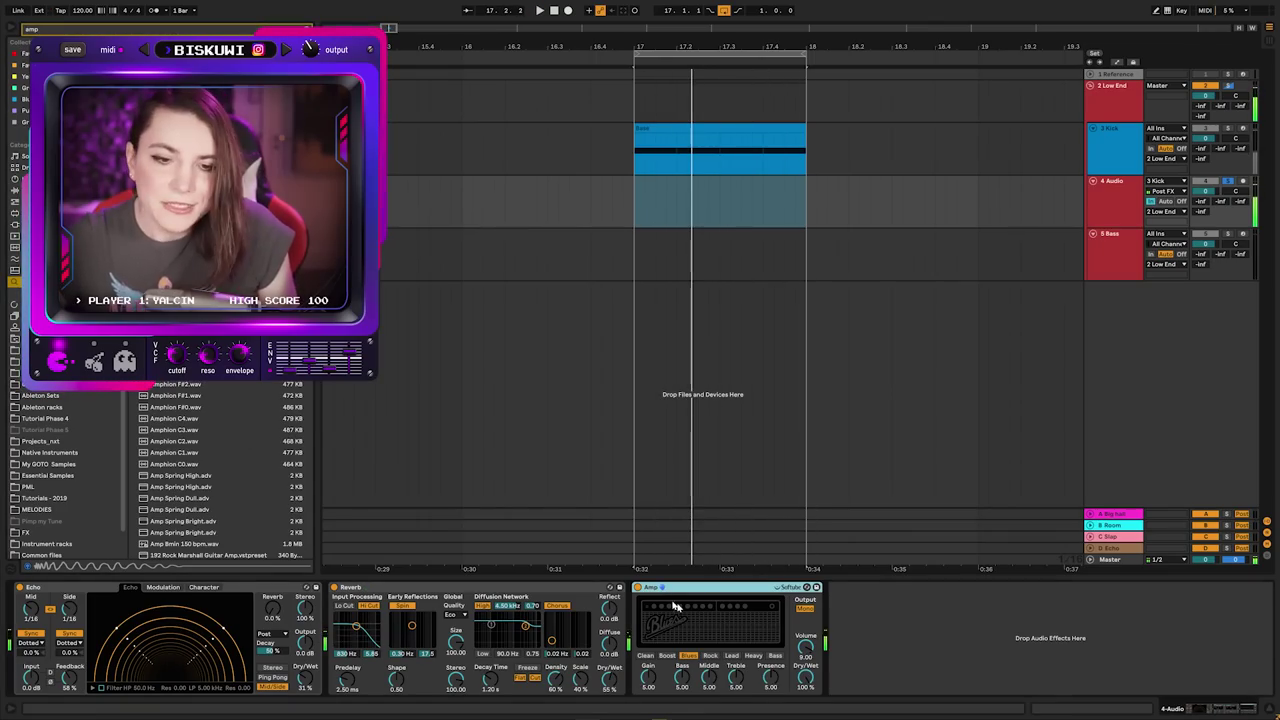
pyautogui.click(711, 656)
pyautogui.press('space')
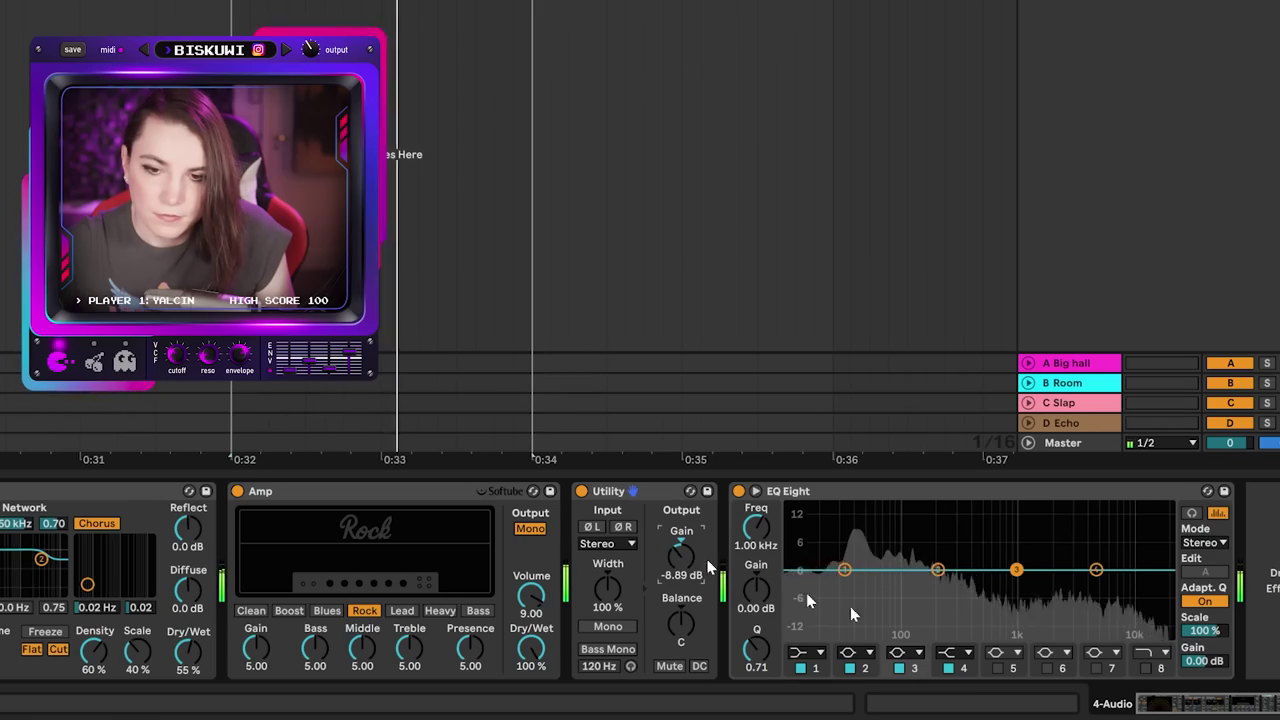
pyautogui.click(1145, 668)
pyautogui.moveTo(1051, 575); pyautogui.dragTo(924, 590)
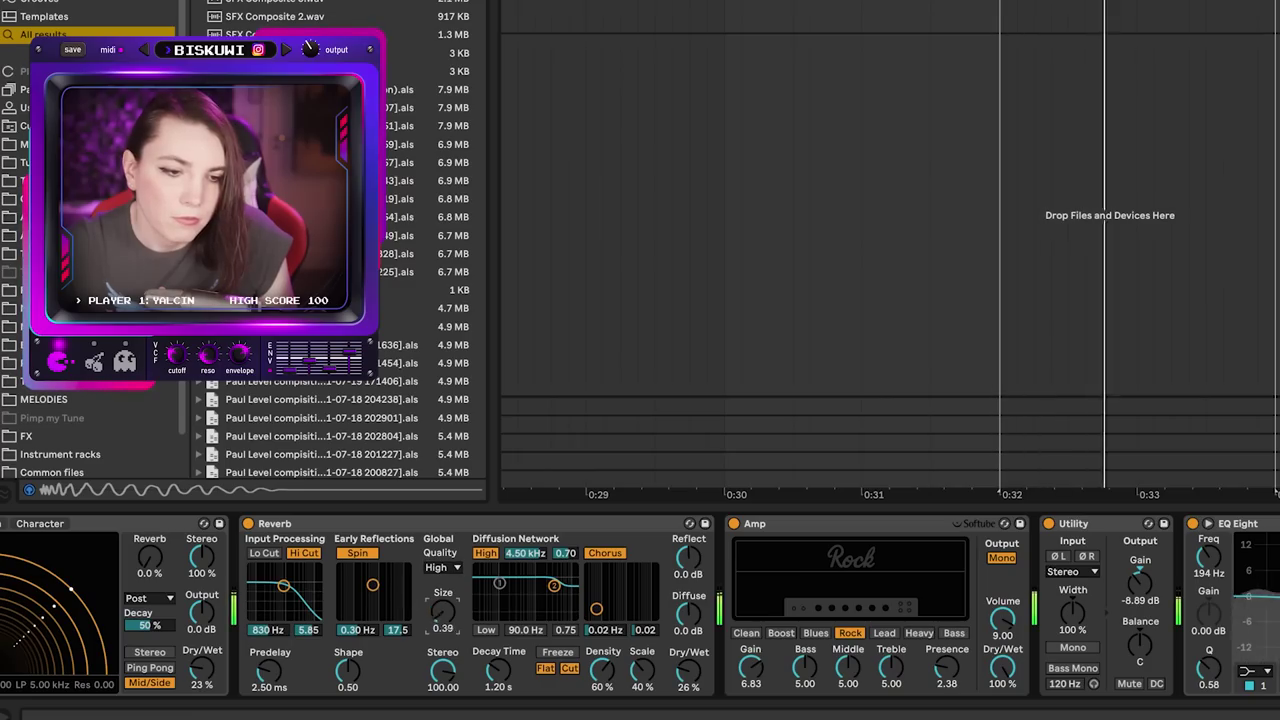
pyautogui.hscroll(-3, 490, 605)
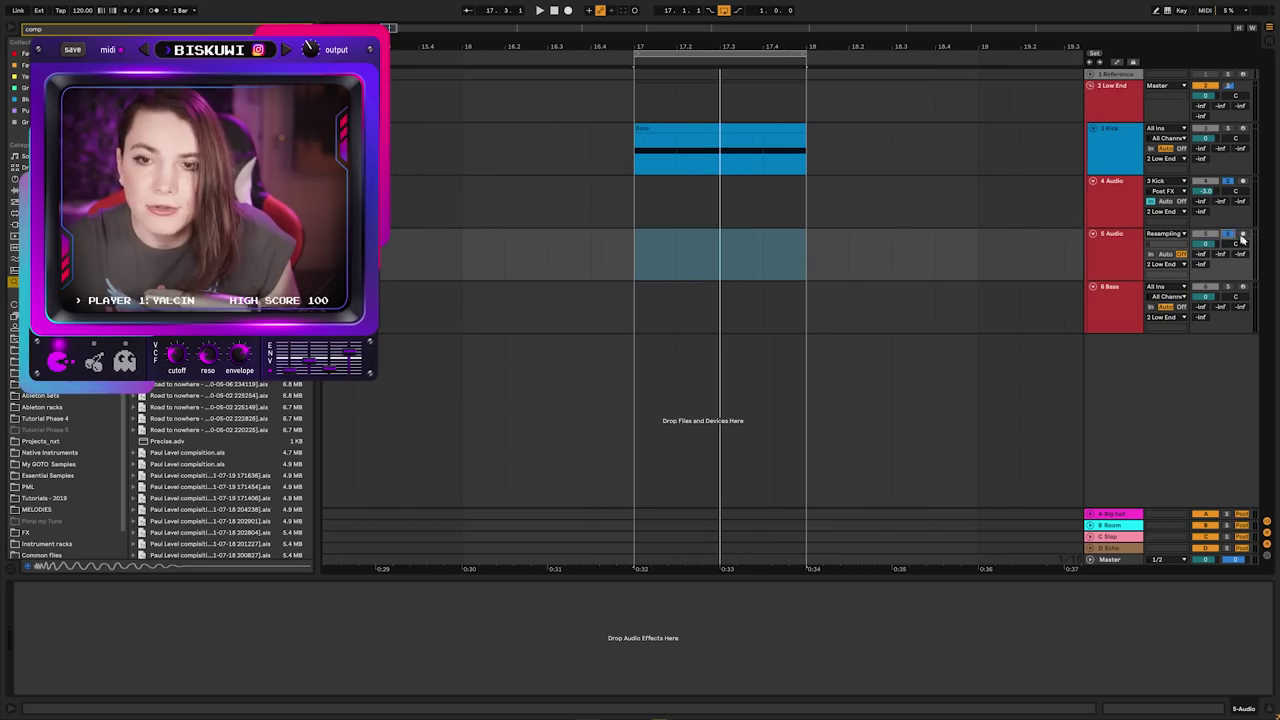
# Step: Resample the rumble to audio, duplicate and flatten the 3 Kick track, and rearrange the tracks
pyautogui.press('F9')
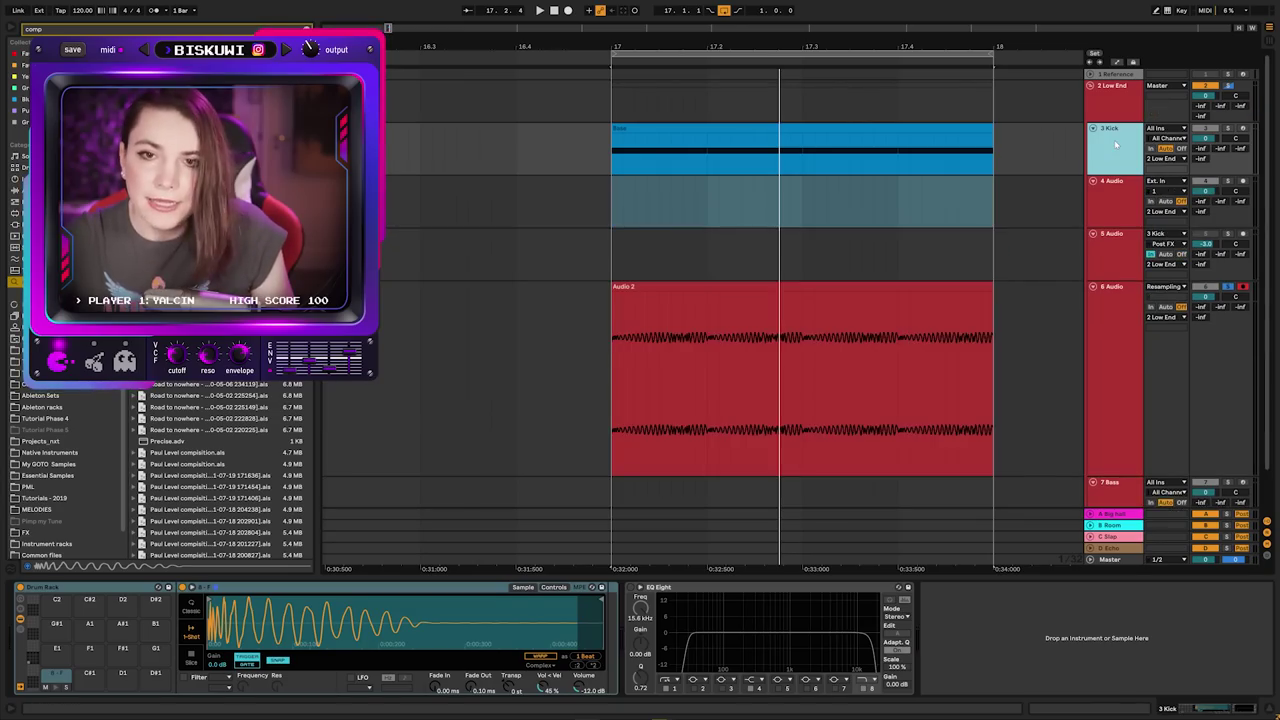
pyautogui.hotkey('ctrl', 'd')
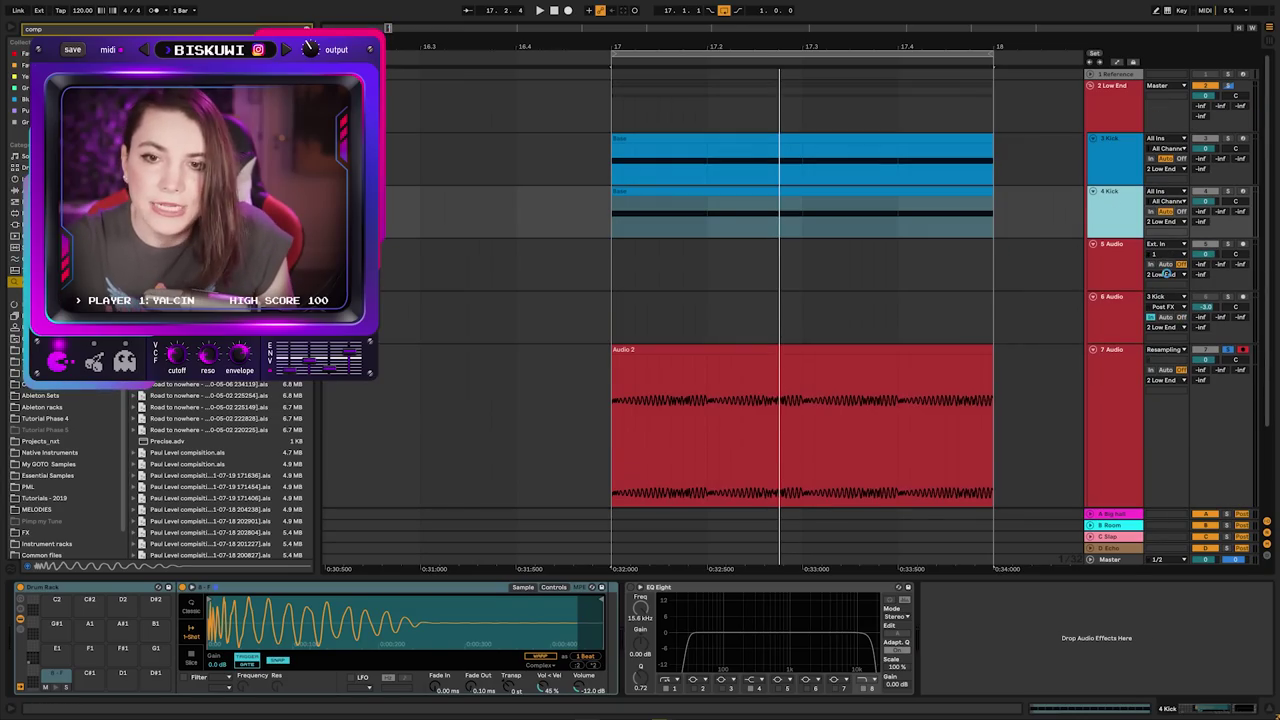
pyautogui.rightClick(1108, 192)
pyautogui.click(1123, 383)
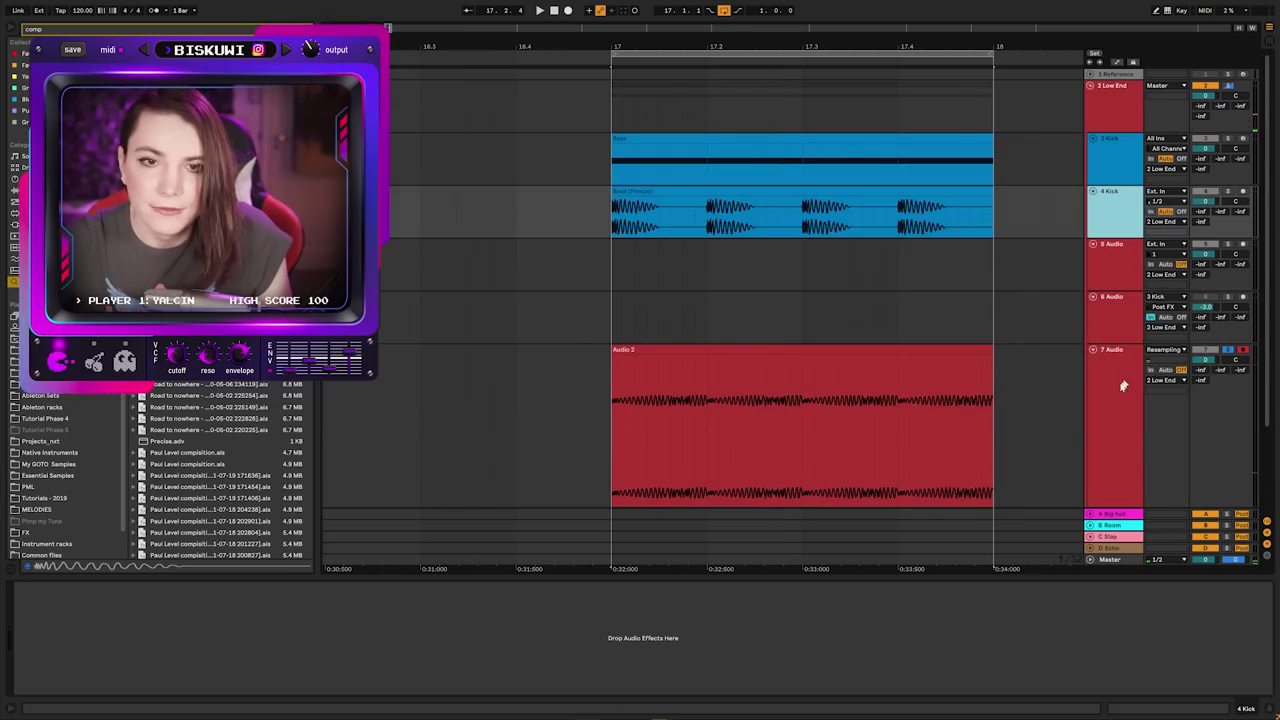
pyautogui.moveTo(1123, 420); pyautogui.dragTo(1118, 245)
pyautogui.moveTo(1115, 405); pyautogui.dragTo(1108, 342)
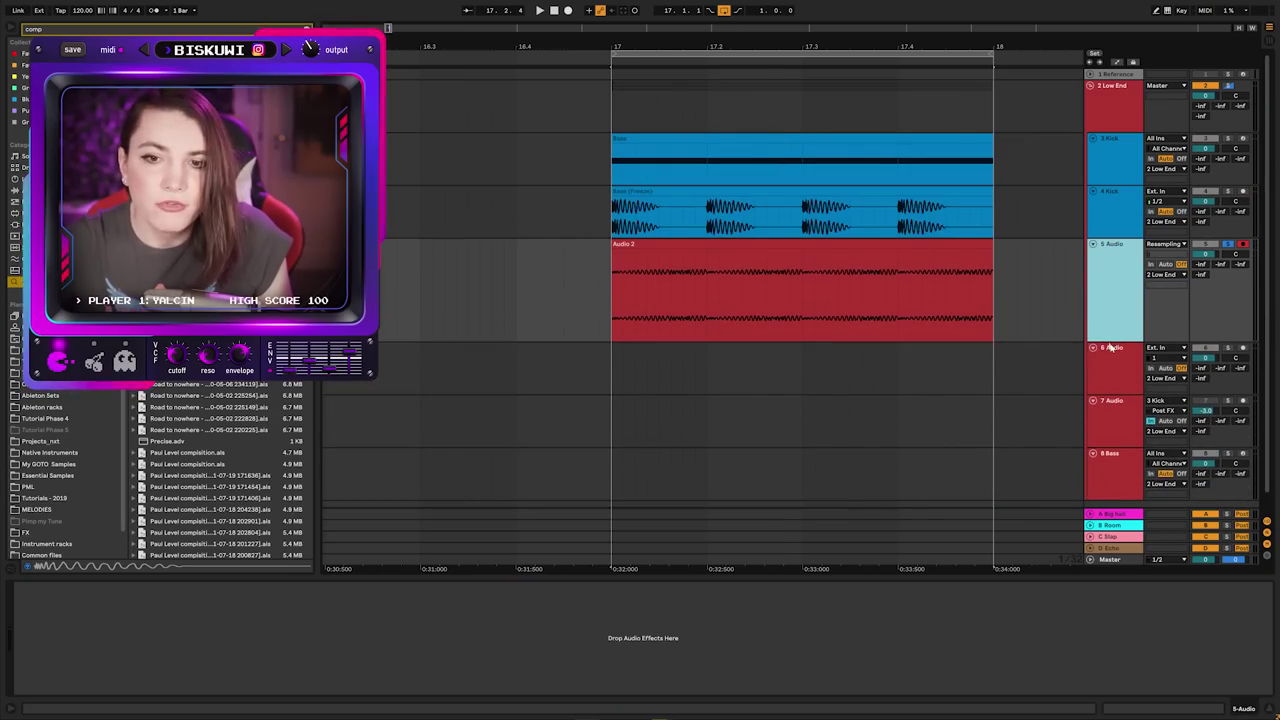
# Step: Delete the kick clip slice after the first hit and select the Audio 2 clip
pyautogui.moveTo(1124, 238); pyautogui.dragTo(1124, 320)
pyautogui.click(673, 210)
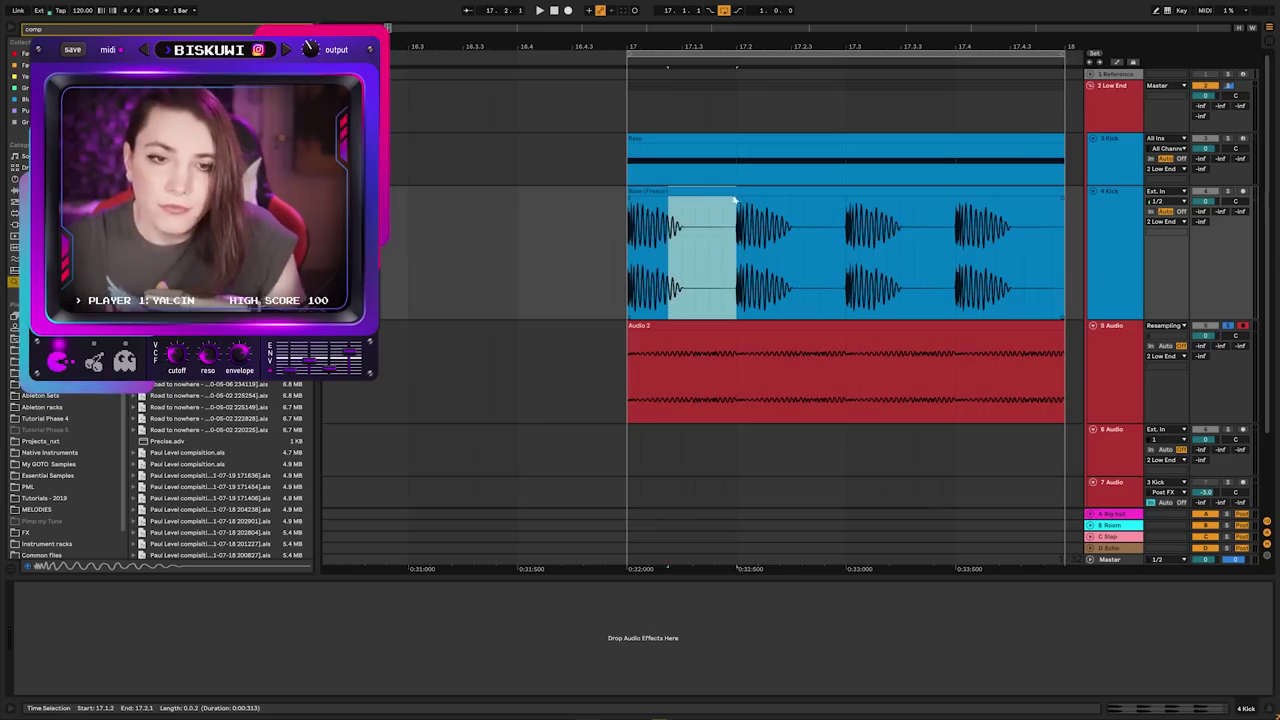
pyautogui.press('Delete')
pyautogui.click(669, 342)
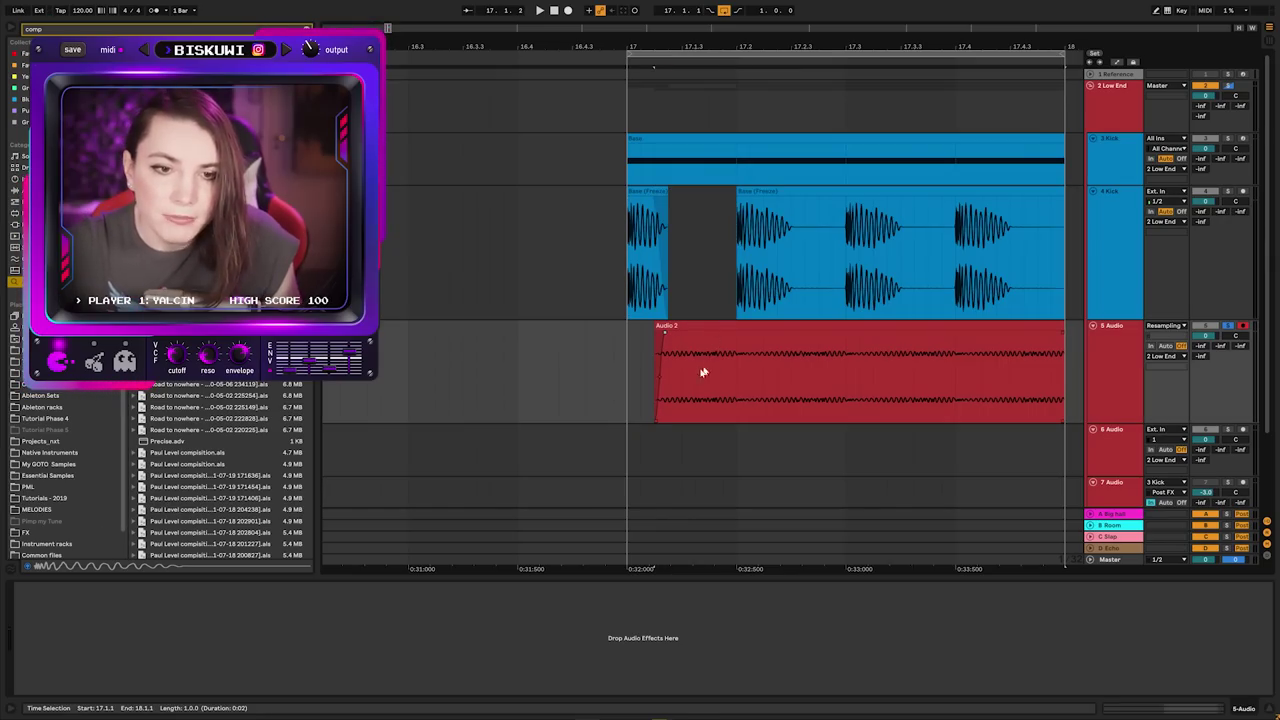
pyautogui.scroll(-1, 1062, 341)
# Step: Add an EQ Eight to Audio 2 that cuts the lows and dips the mids, then play it back
pyautogui.moveTo(1113, 337); pyautogui.dragTo(373, 643)
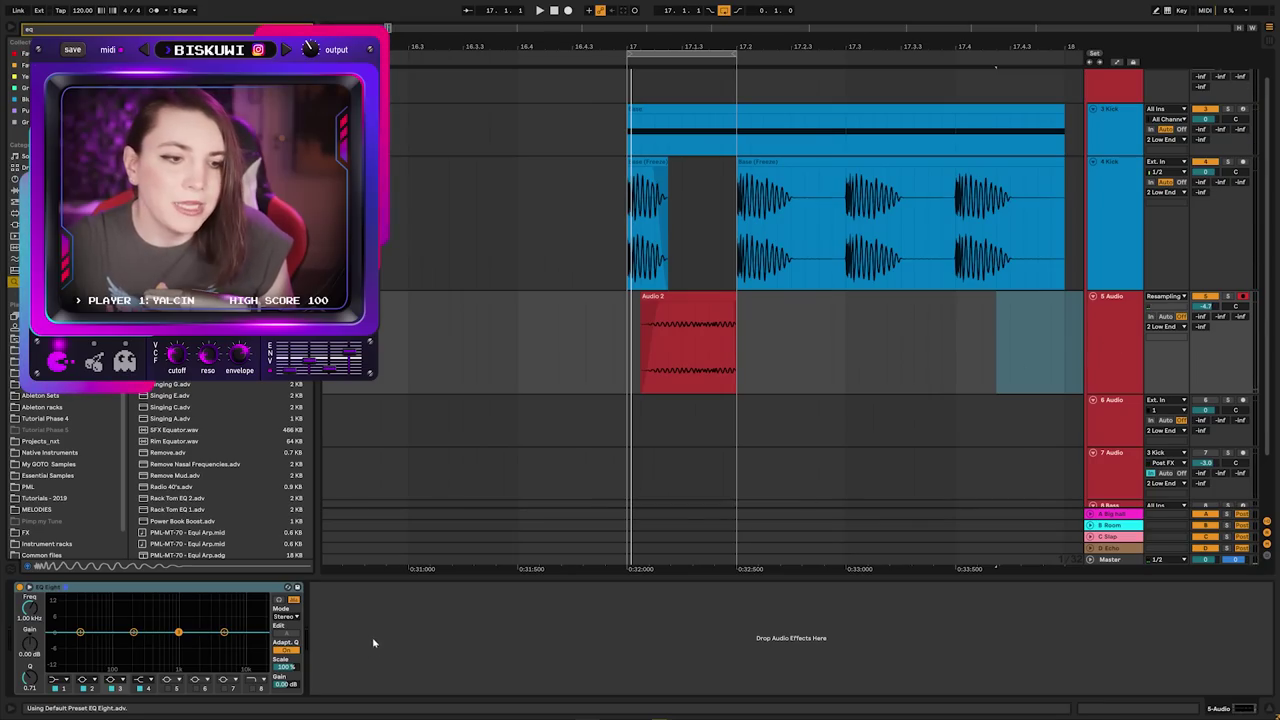
pyautogui.moveTo(135, 633); pyautogui.dragTo(226, 636)
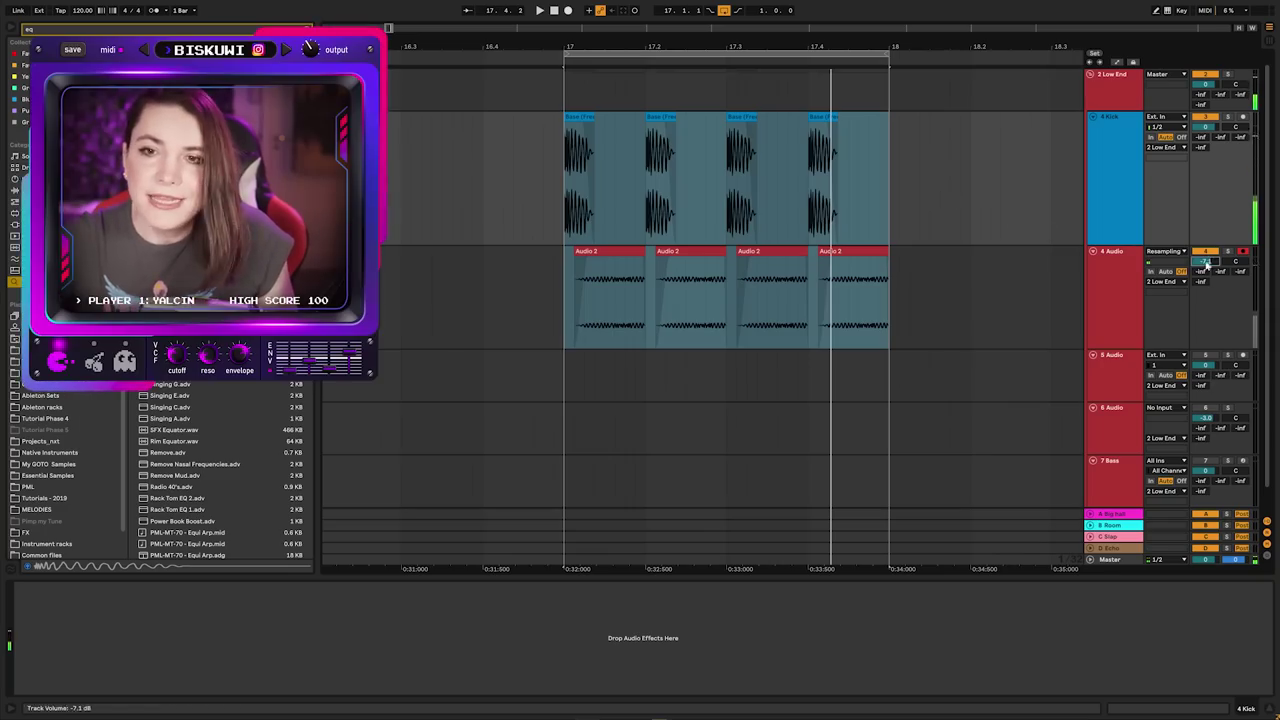
pyautogui.press('space')
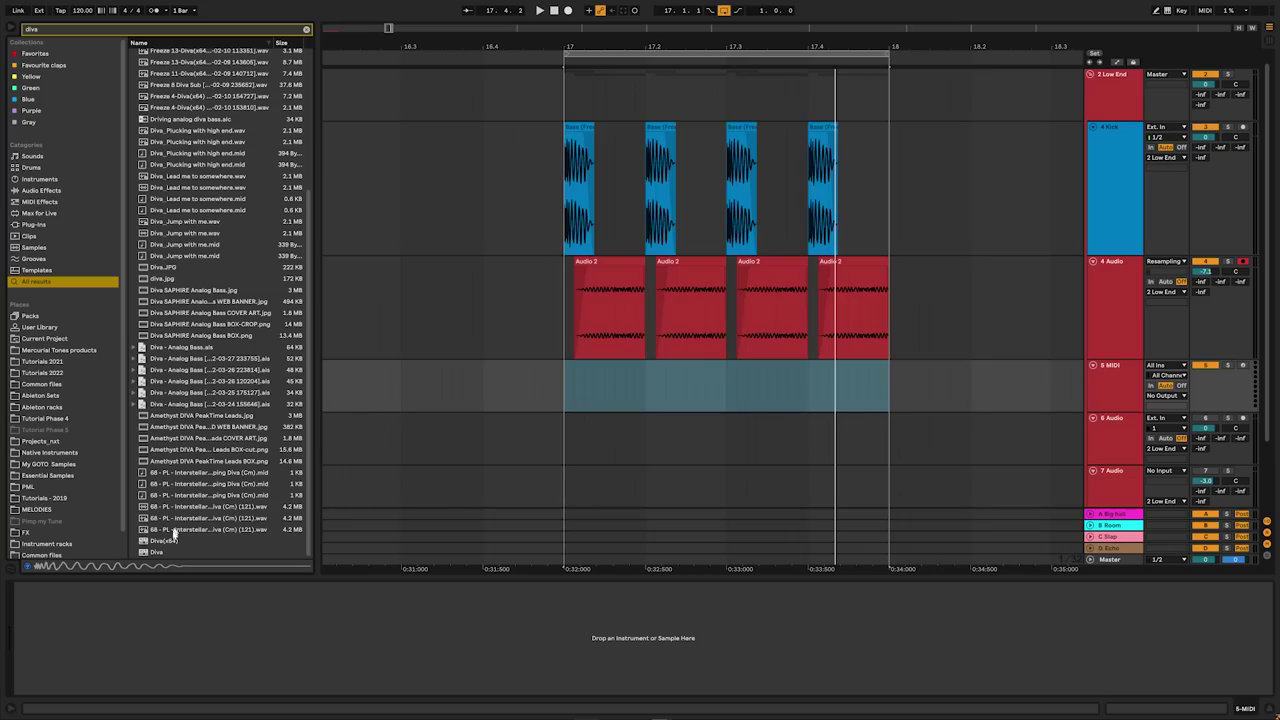
# Step: Load Diva on the MIDI track, lower F2 velocities to about 72 (one at 89), and nudge three notes later
pyautogui.moveTo(180, 540); pyautogui.dragTo(1118, 400)
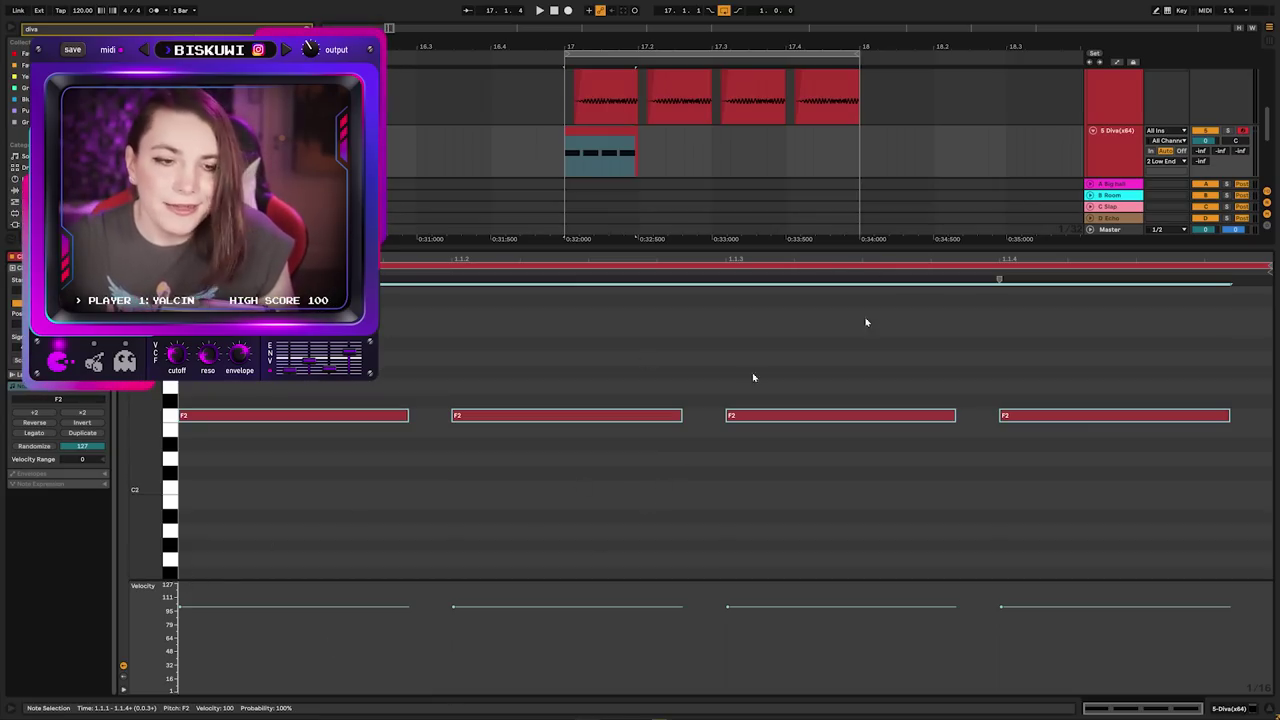
pyautogui.moveTo(323, 604); pyautogui.dragTo(320, 631)
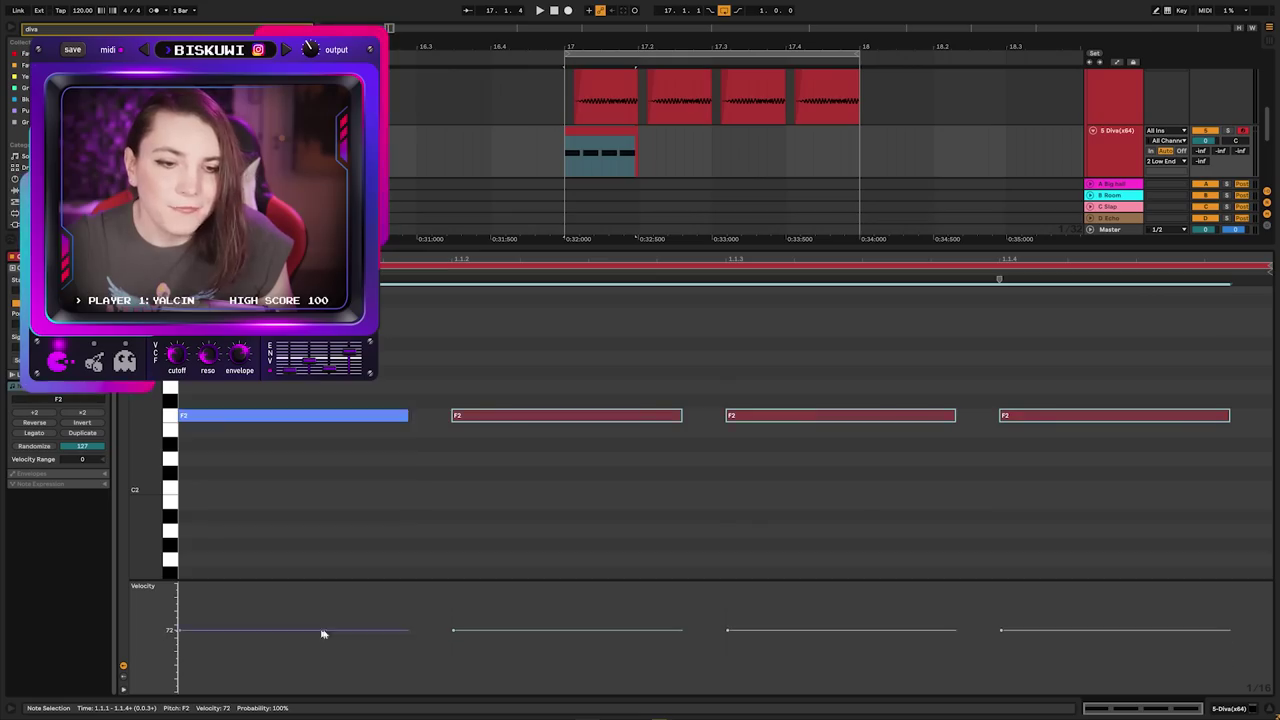
pyautogui.click(572, 629)
pyautogui.moveTo(572, 629); pyautogui.dragTo(572, 615)
pyautogui.moveTo(744, 419); pyautogui.dragTo(748, 420)
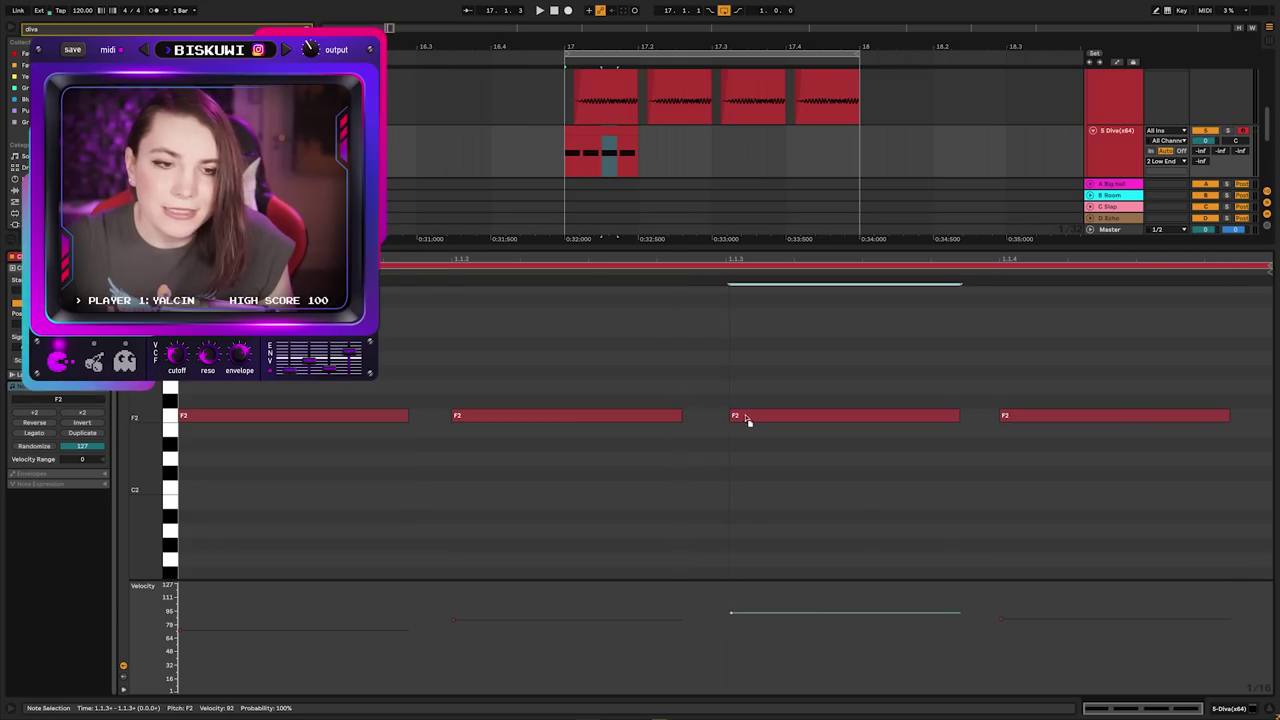
pyautogui.moveTo(549, 426); pyautogui.dragTo(554, 426)
pyautogui.moveTo(1019, 421); pyautogui.dragTo(1025, 422)
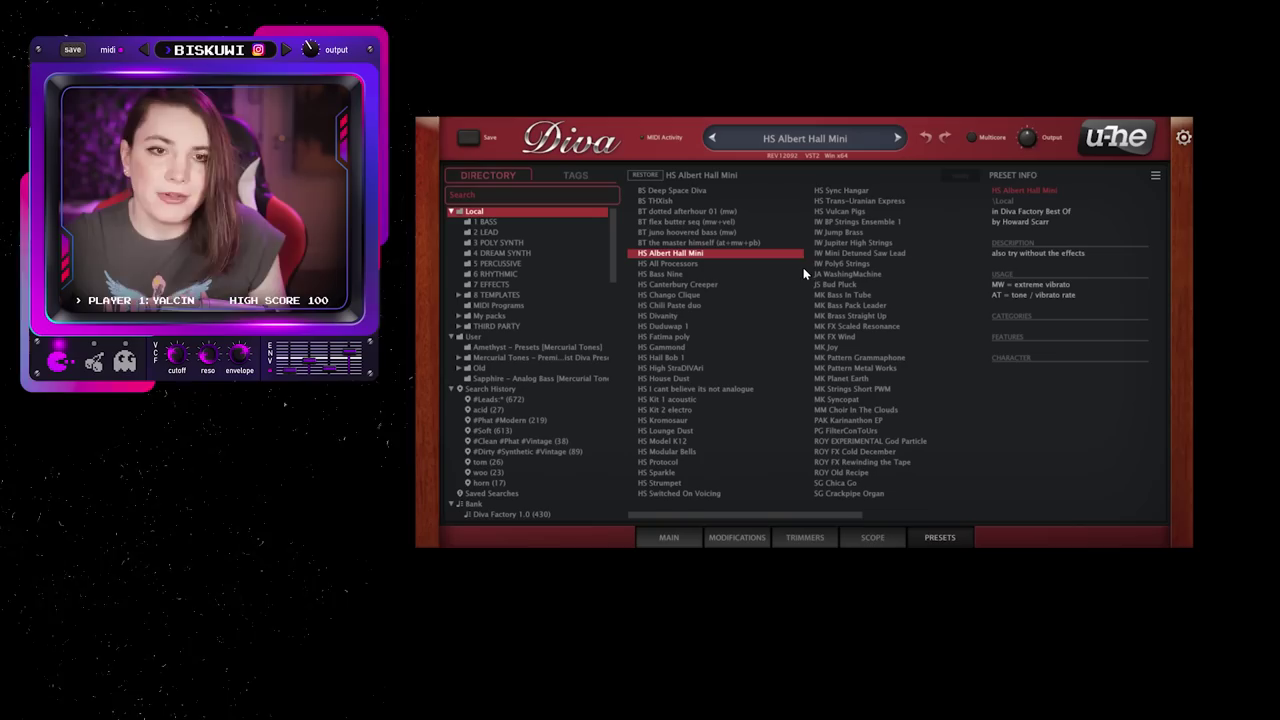
# Step: Load the Sapphire bass preset '09 - It is alright' and return to Diva's main panel
pyautogui.click(600, 378)
pyautogui.click(678, 264)
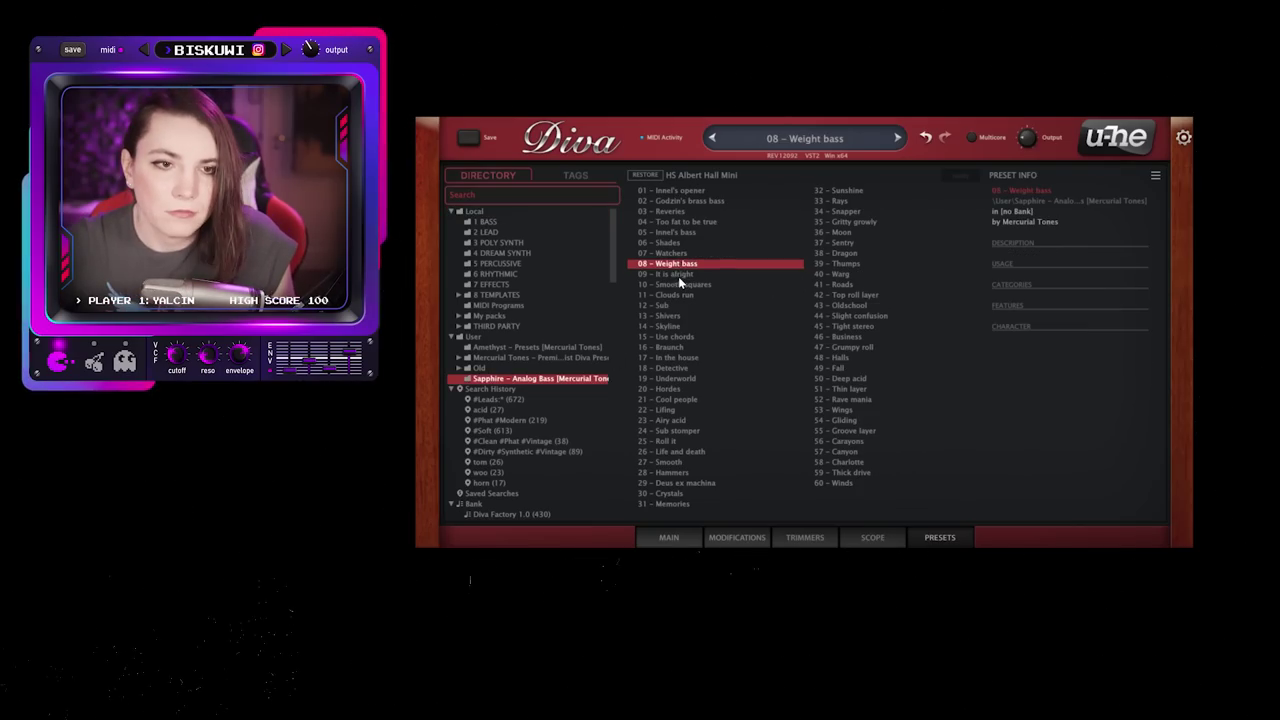
pyautogui.click(678, 275)
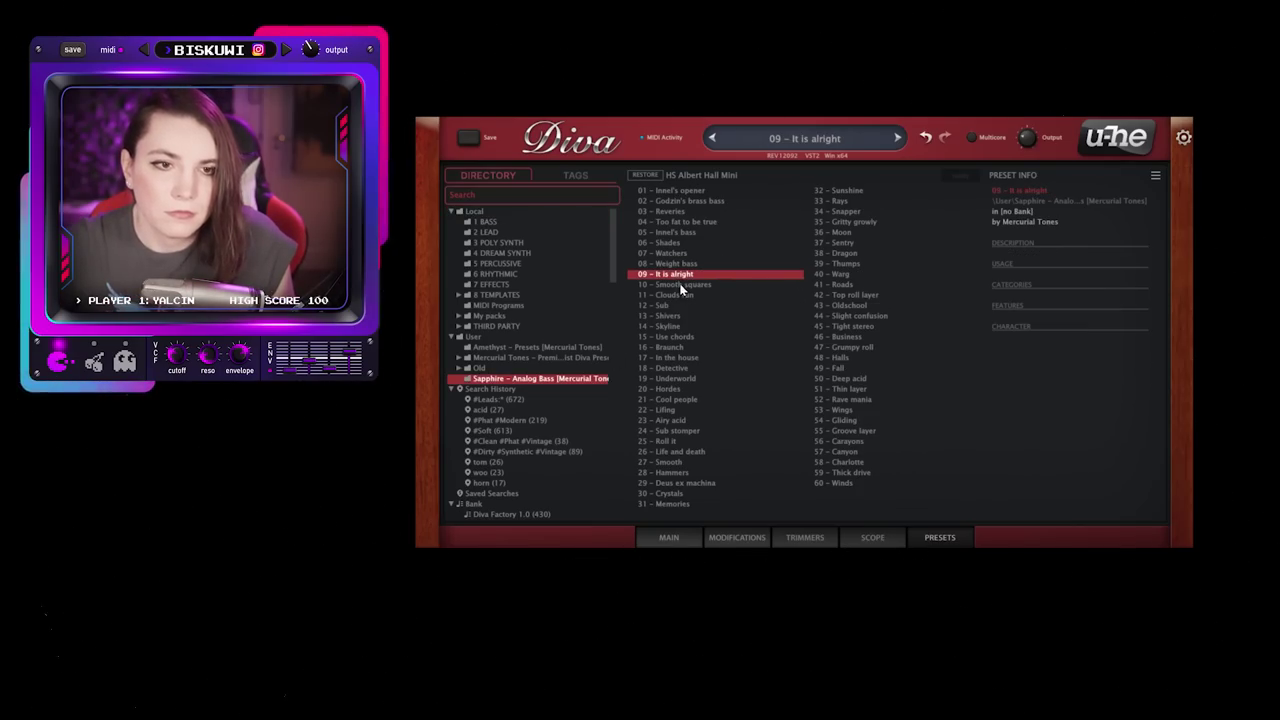
pyautogui.click(669, 538)
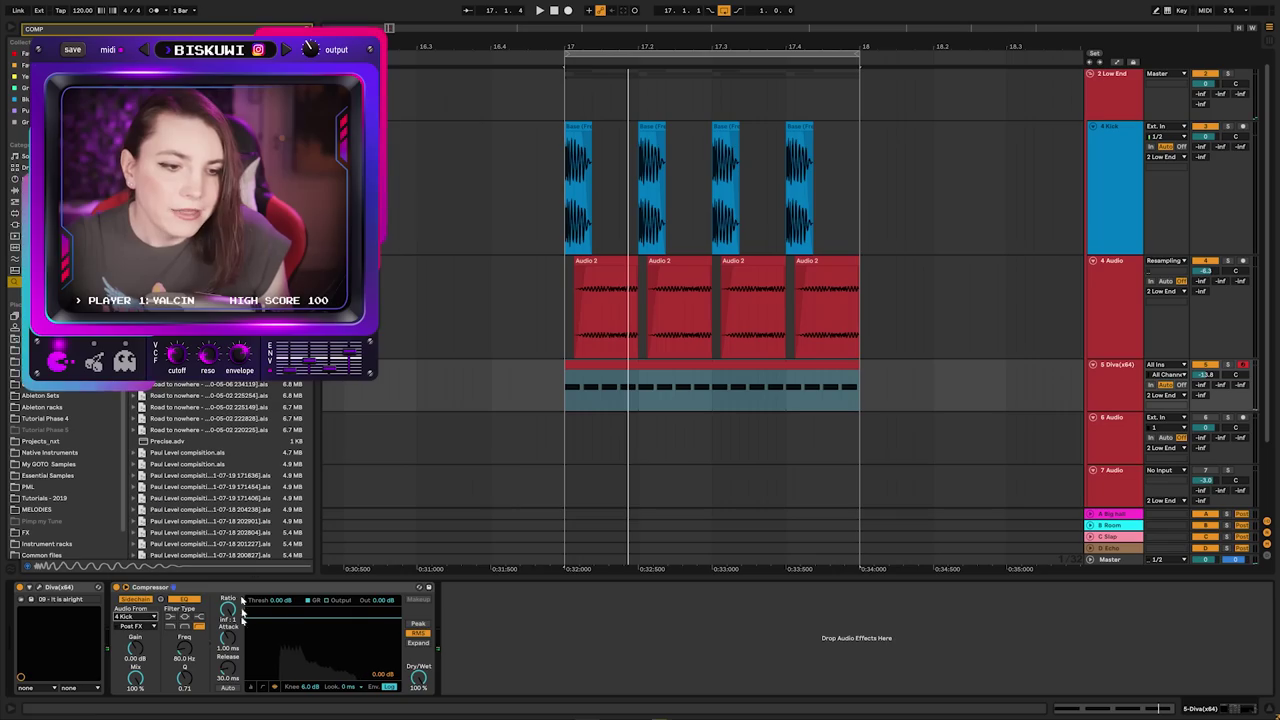
# Step: Compact the compressor view and insert EQ Eight before it with a low cut near 118 Hz
pyautogui.click(252, 687)
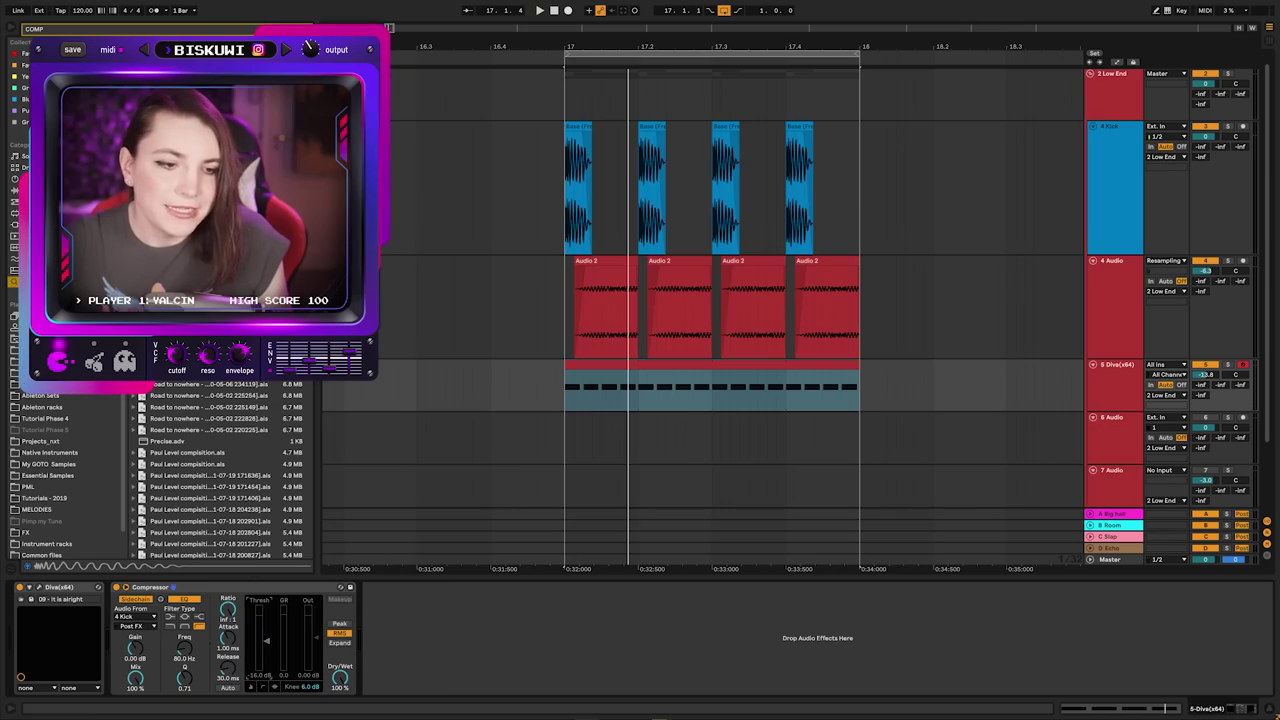
pyautogui.press('space')
pyautogui.hotkey('ctrl', 'f')
pyautogui.write('EQ')
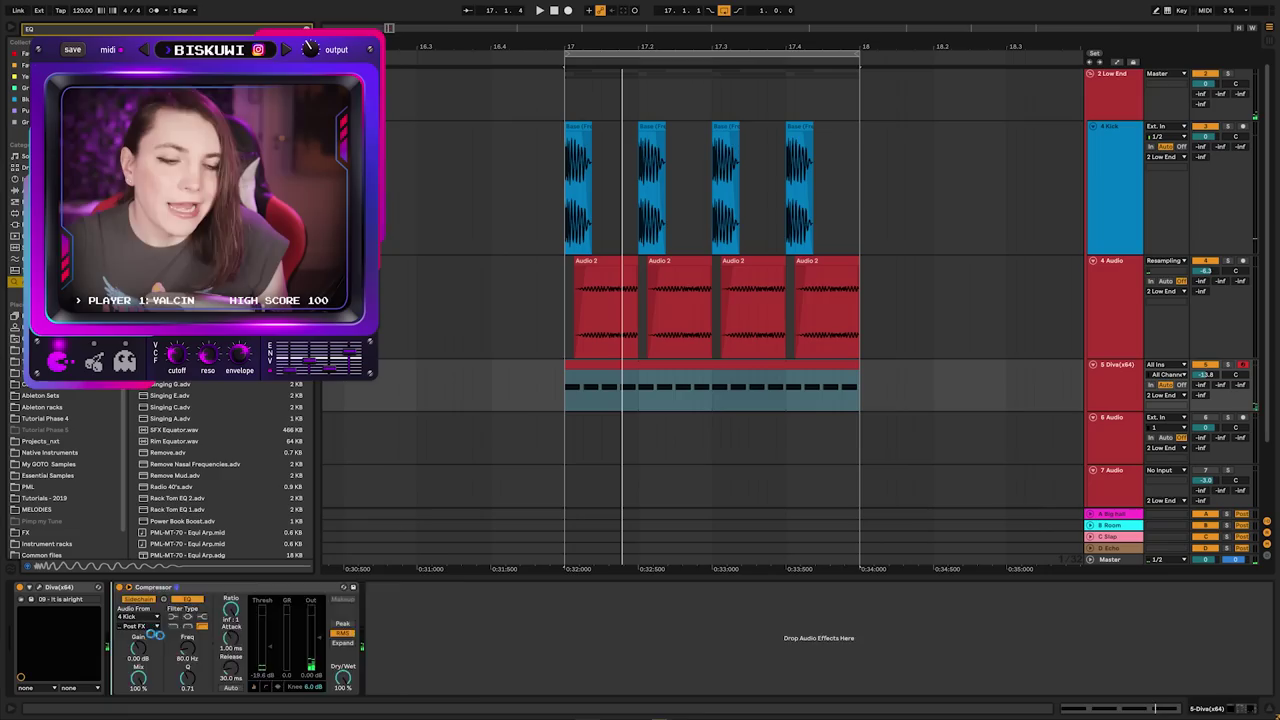
pyautogui.press('Return')
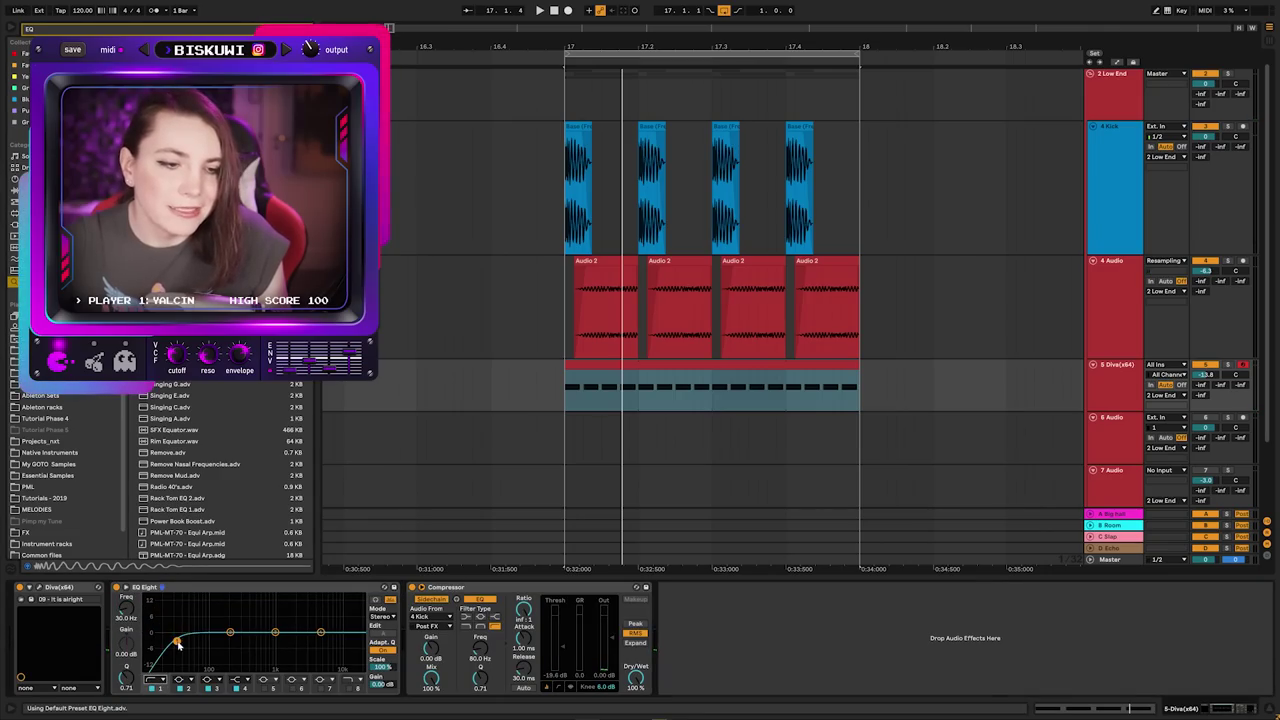
pyautogui.moveTo(210, 641); pyautogui.dragTo(215, 641)
pyautogui.press('space')
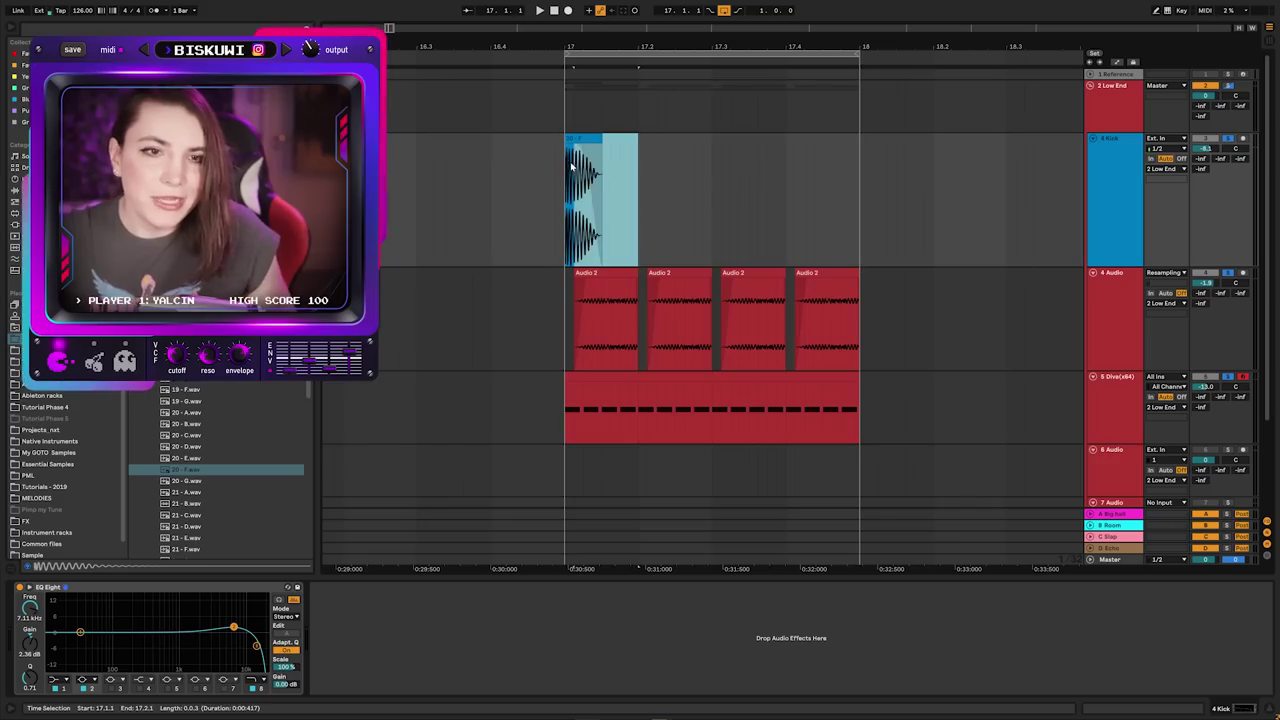
# Step: Repeat the kick clip across the bar and lower the kick track to about -11 dB
pyautogui.hotkey('ctrl', 'd')
pyautogui.hotkey('ctrl', 'd')
pyautogui.hotkey('ctrl', 'd')
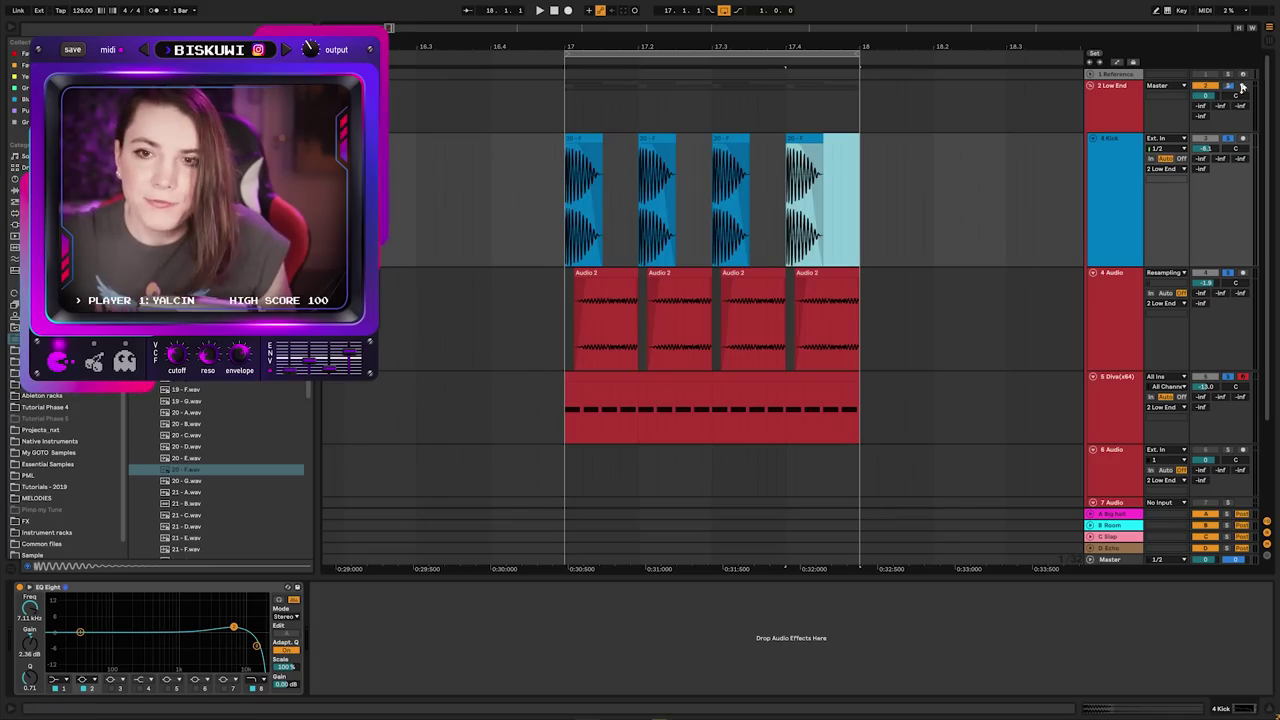
pyautogui.press('space')
pyautogui.moveTo(1207, 148); pyautogui.dragTo(1207, 165)
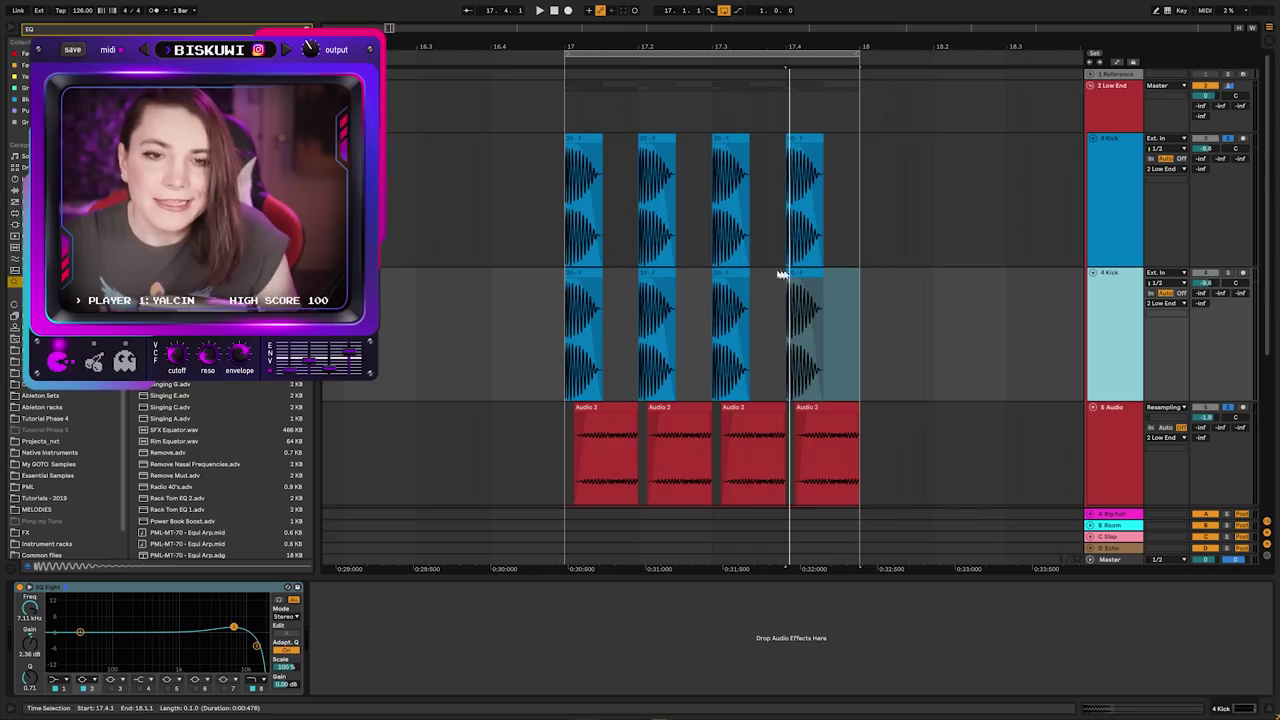
# Step: Shift the duplicated kick's first hit to 17.1.3 and shape a second EQ Eight boosting around 332 Hz
pyautogui.click(793, 271)
pyautogui.scroll(3, 590, 178)
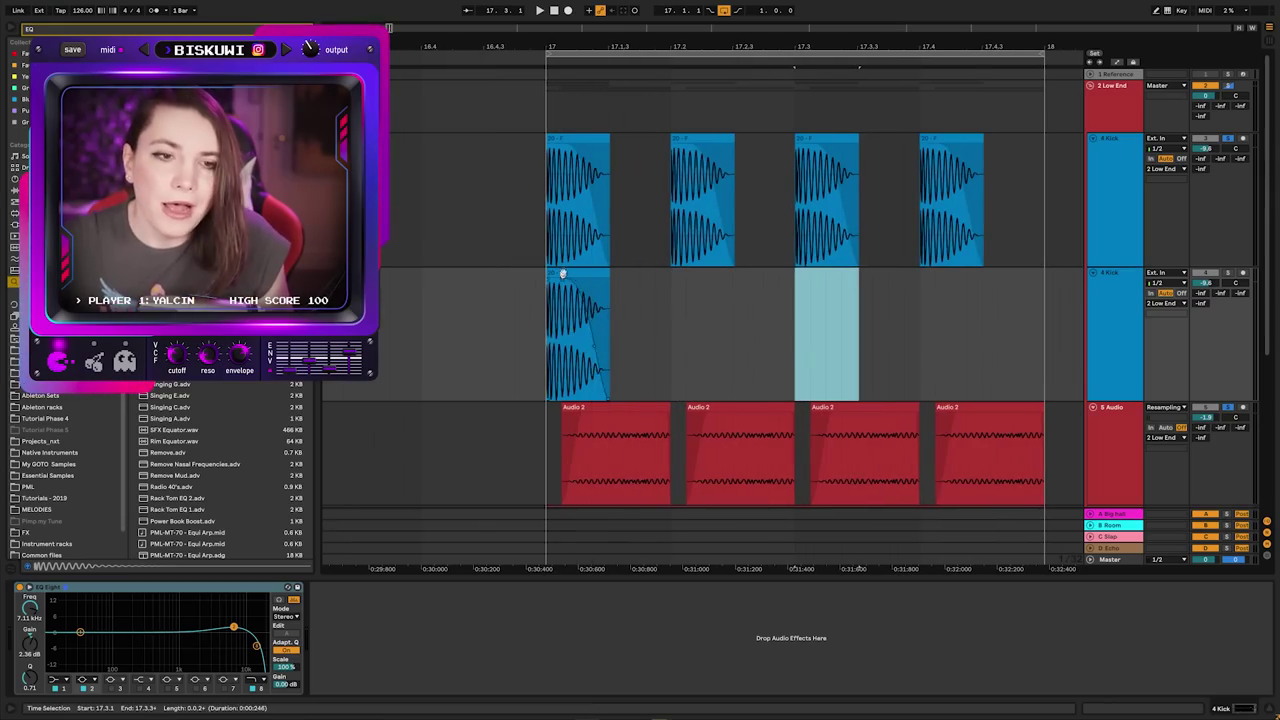
pyautogui.moveTo(562, 273); pyautogui.dragTo(642, 278)
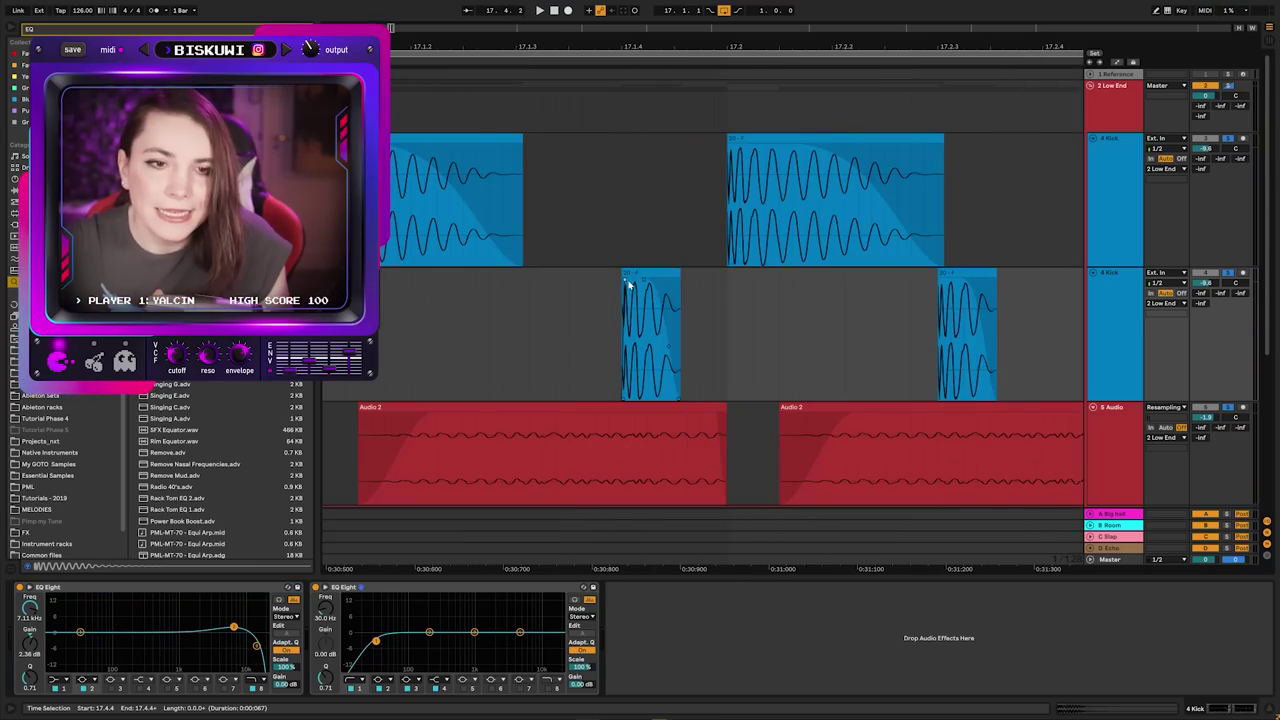
pyautogui.click(353, 680)
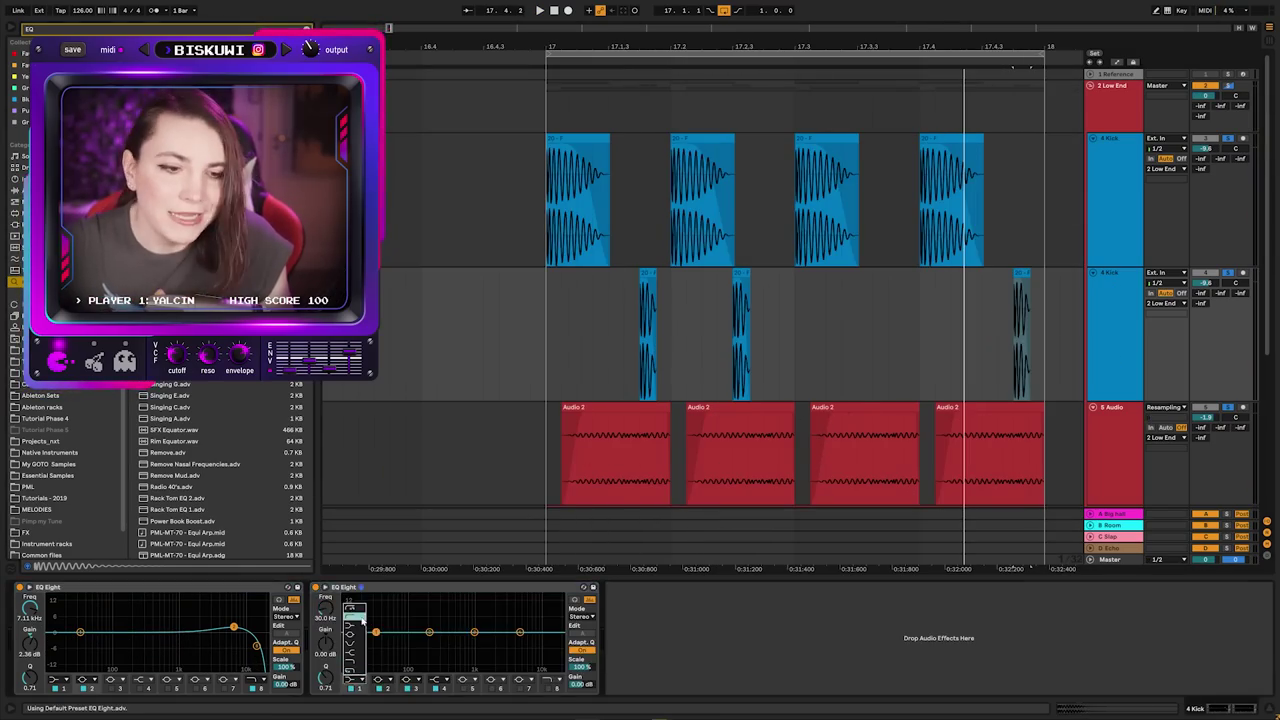
pyautogui.press('space')
pyautogui.moveTo(410, 645); pyautogui.dragTo(420, 622)
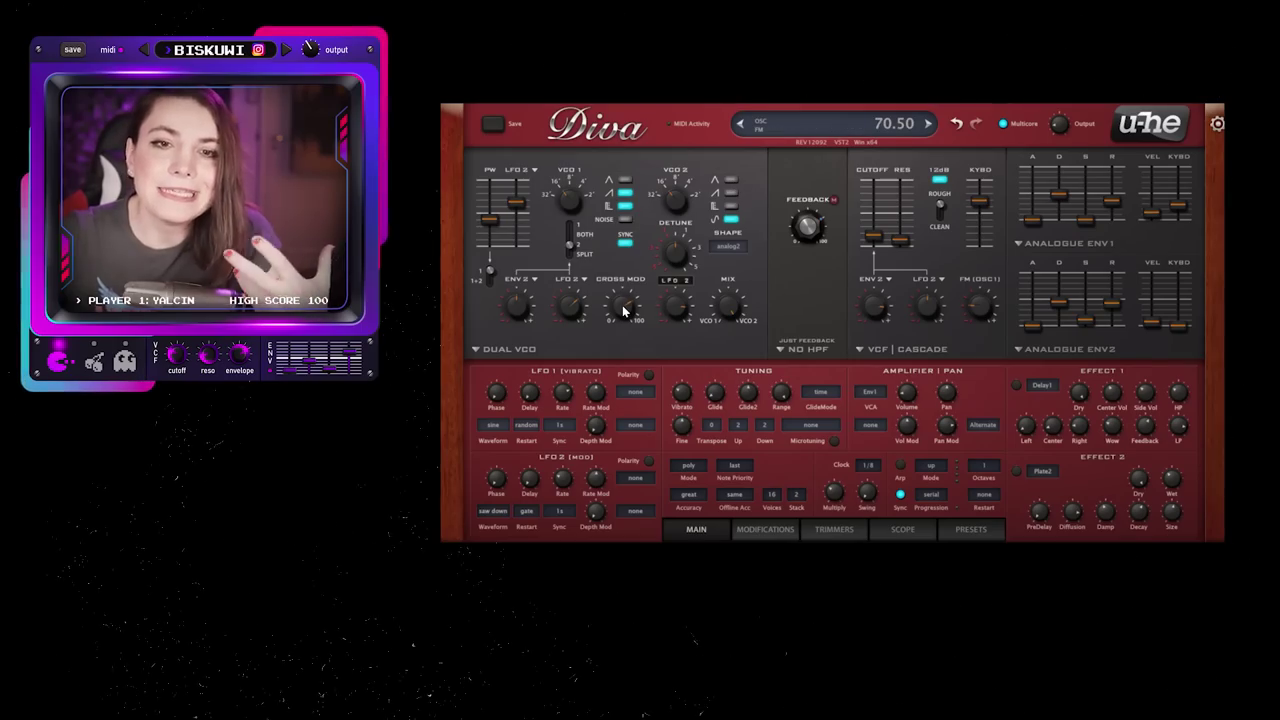
# Step: Turn Diva's Dual VCO Cross Mod knob fully down to 0
pyautogui.moveTo(565, 302)
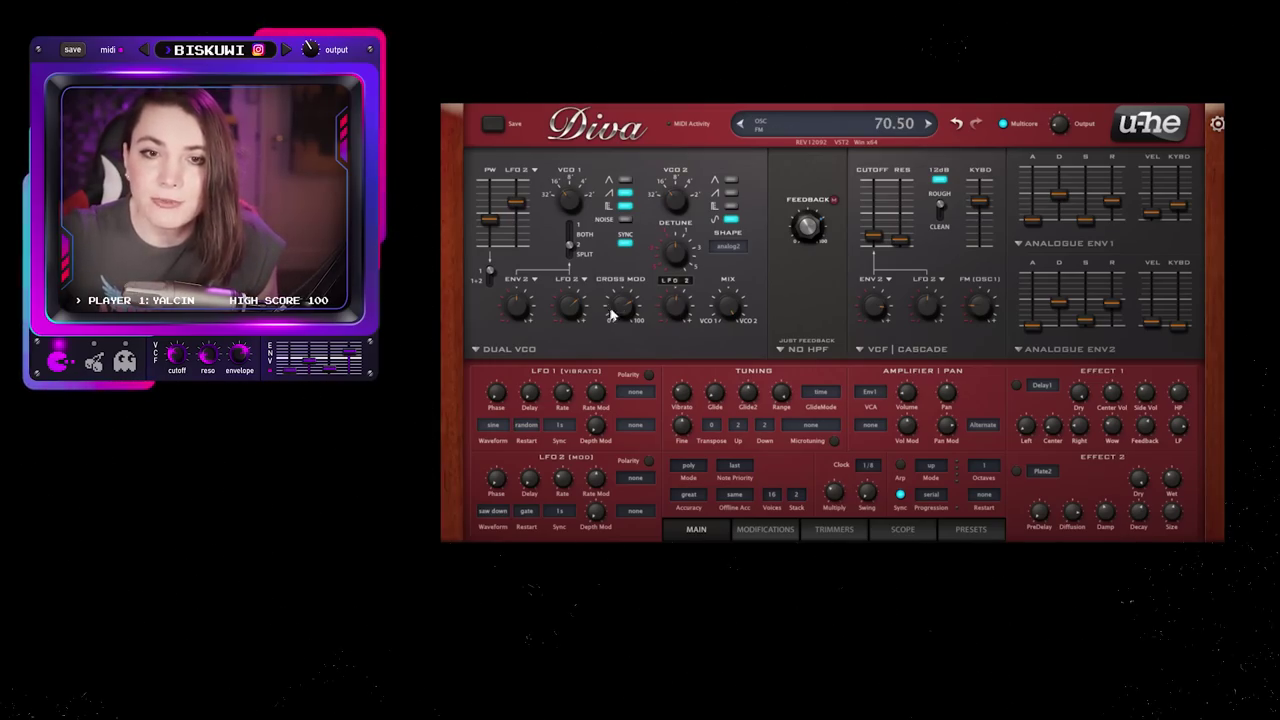
pyautogui.moveTo(618, 324); pyautogui.dragTo(635, 520)
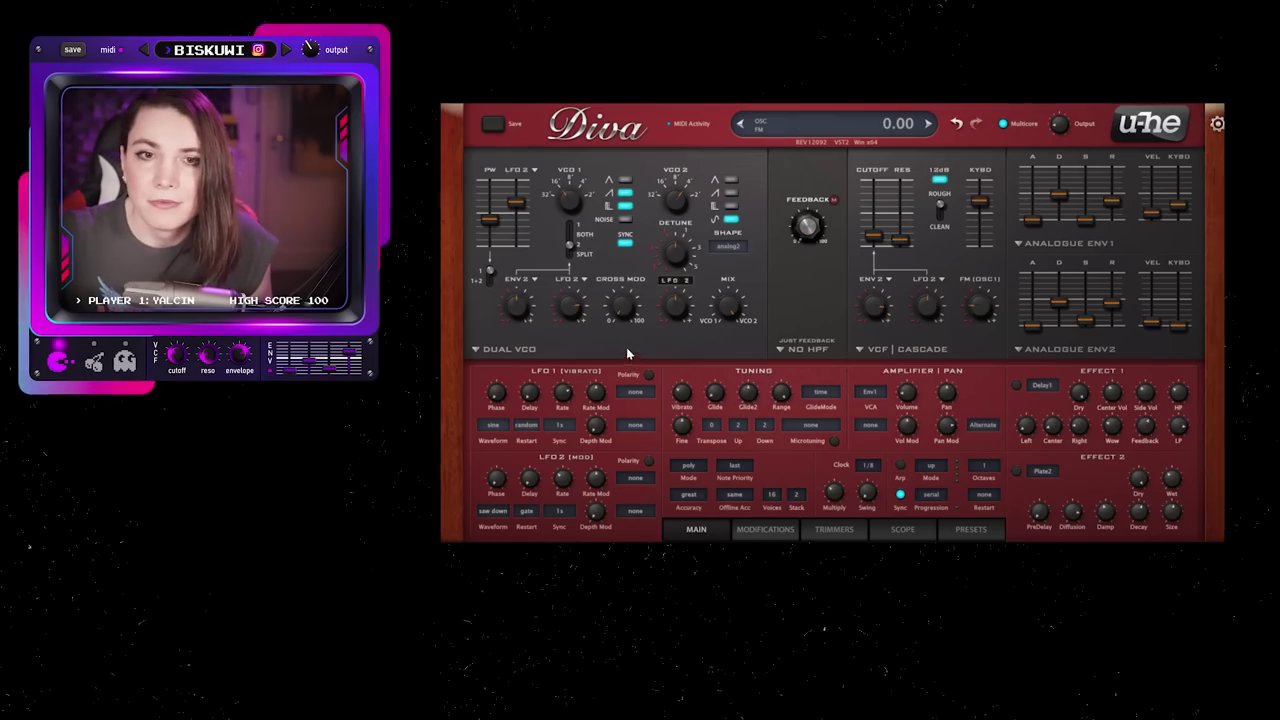
# Step: Raise Cross Mod back to about 46.5 and add LFO 2 modulation of the FM amount
pyautogui.scroll(2, 628, 324)
pyautogui.moveTo(625, 290); pyautogui.dragTo(626, 272)
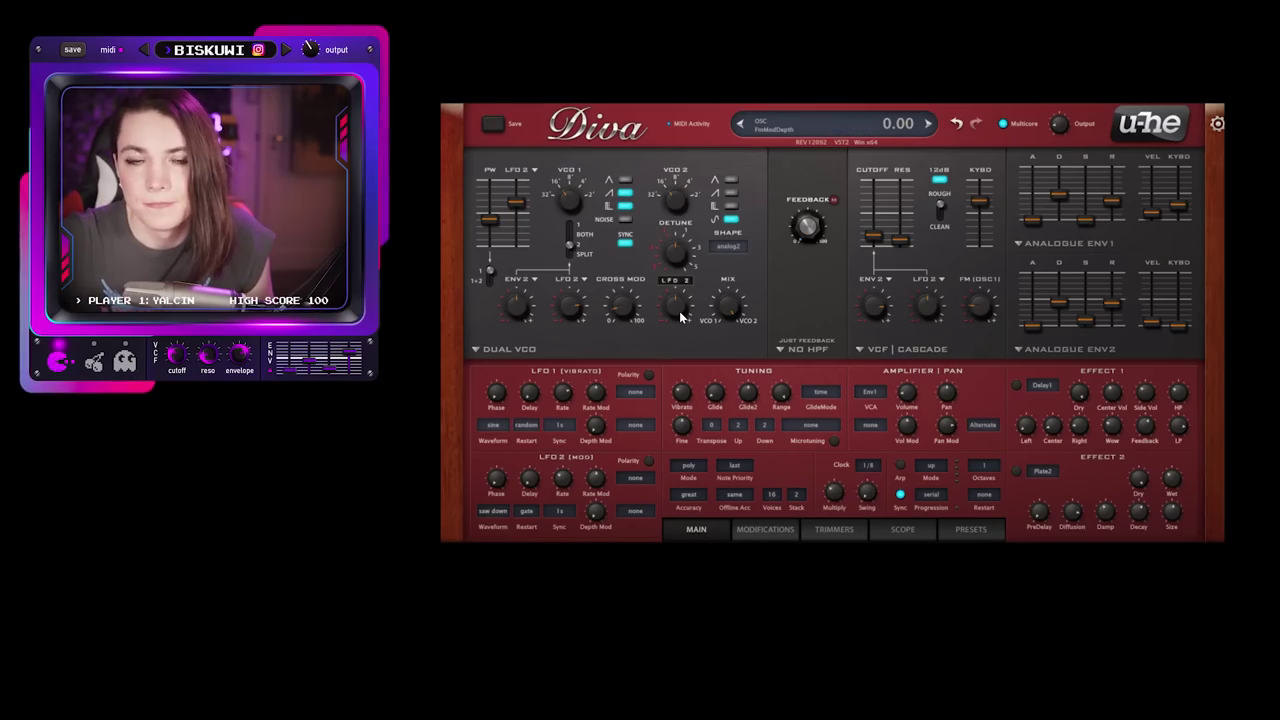
pyautogui.moveTo(679, 312)
pyautogui.mouseDown()
pyautogui.moveTo(684, 296)
pyautogui.moveTo(677, 310)
pyautogui.mouseUp()
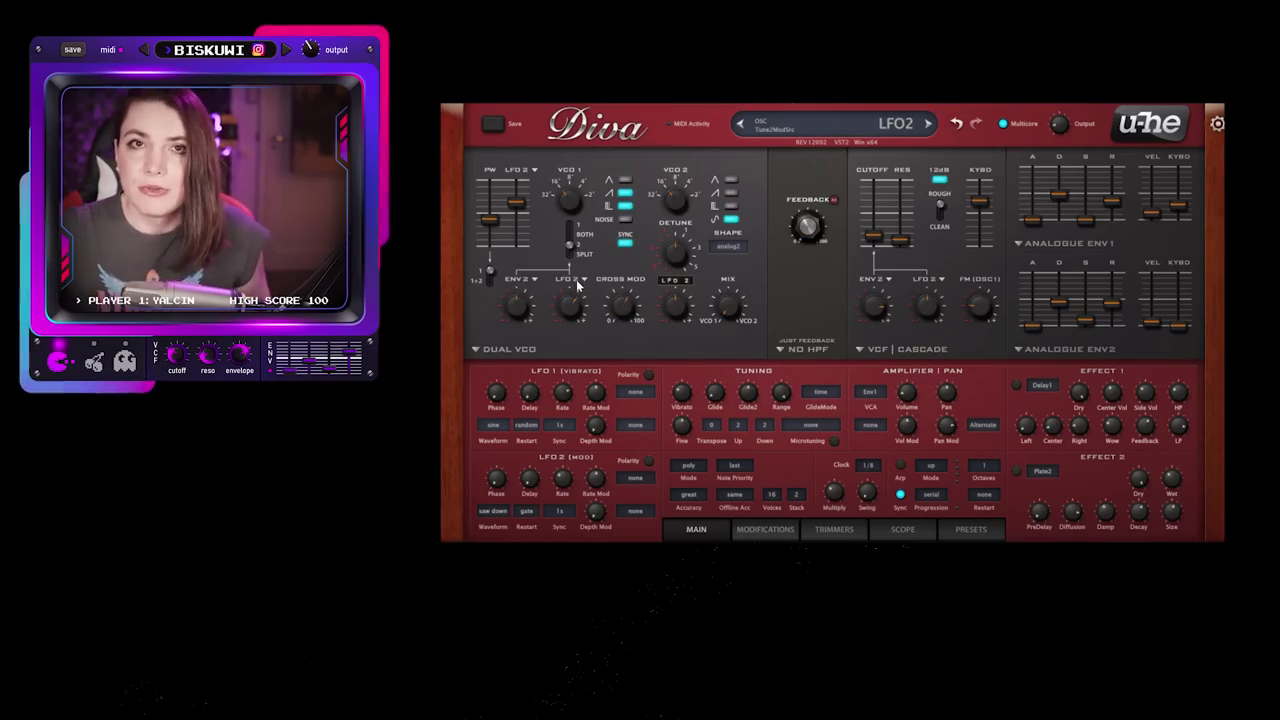
# Step: Load Diva's '47 - Grumpy roll' preset with Delay1 and Plate2 effects enabled
pyautogui.moveTo(673, 310)
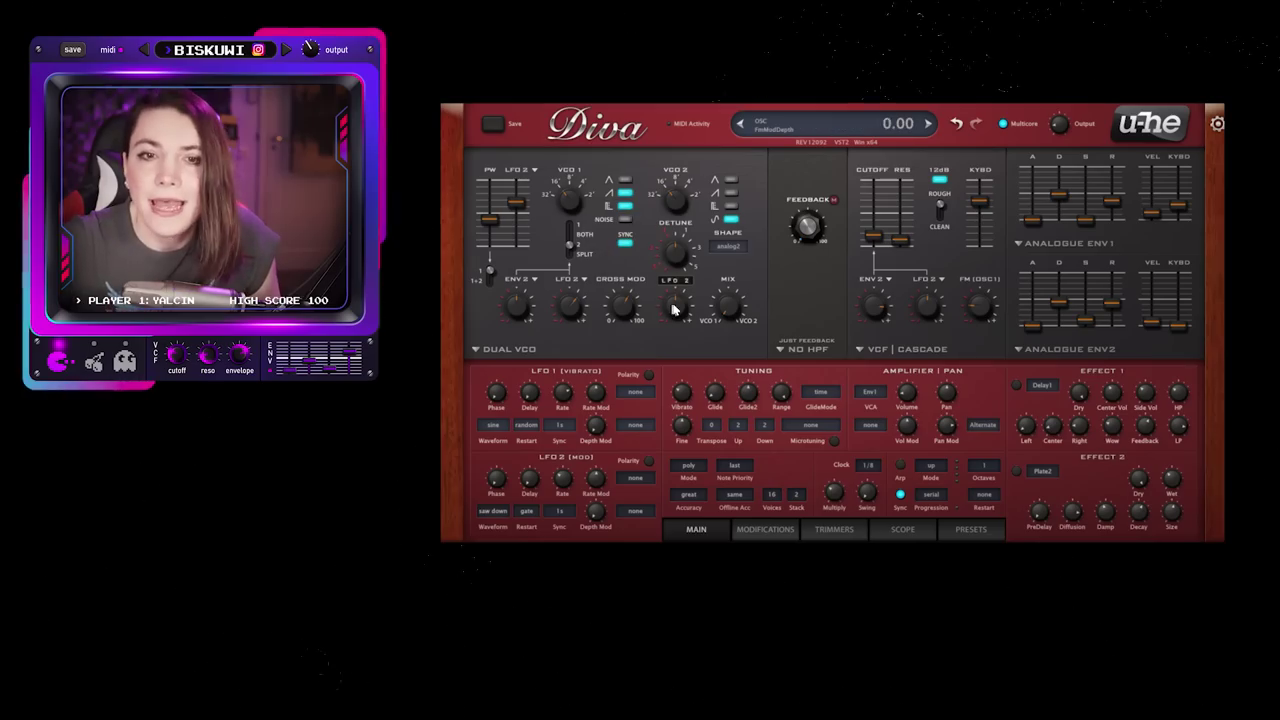